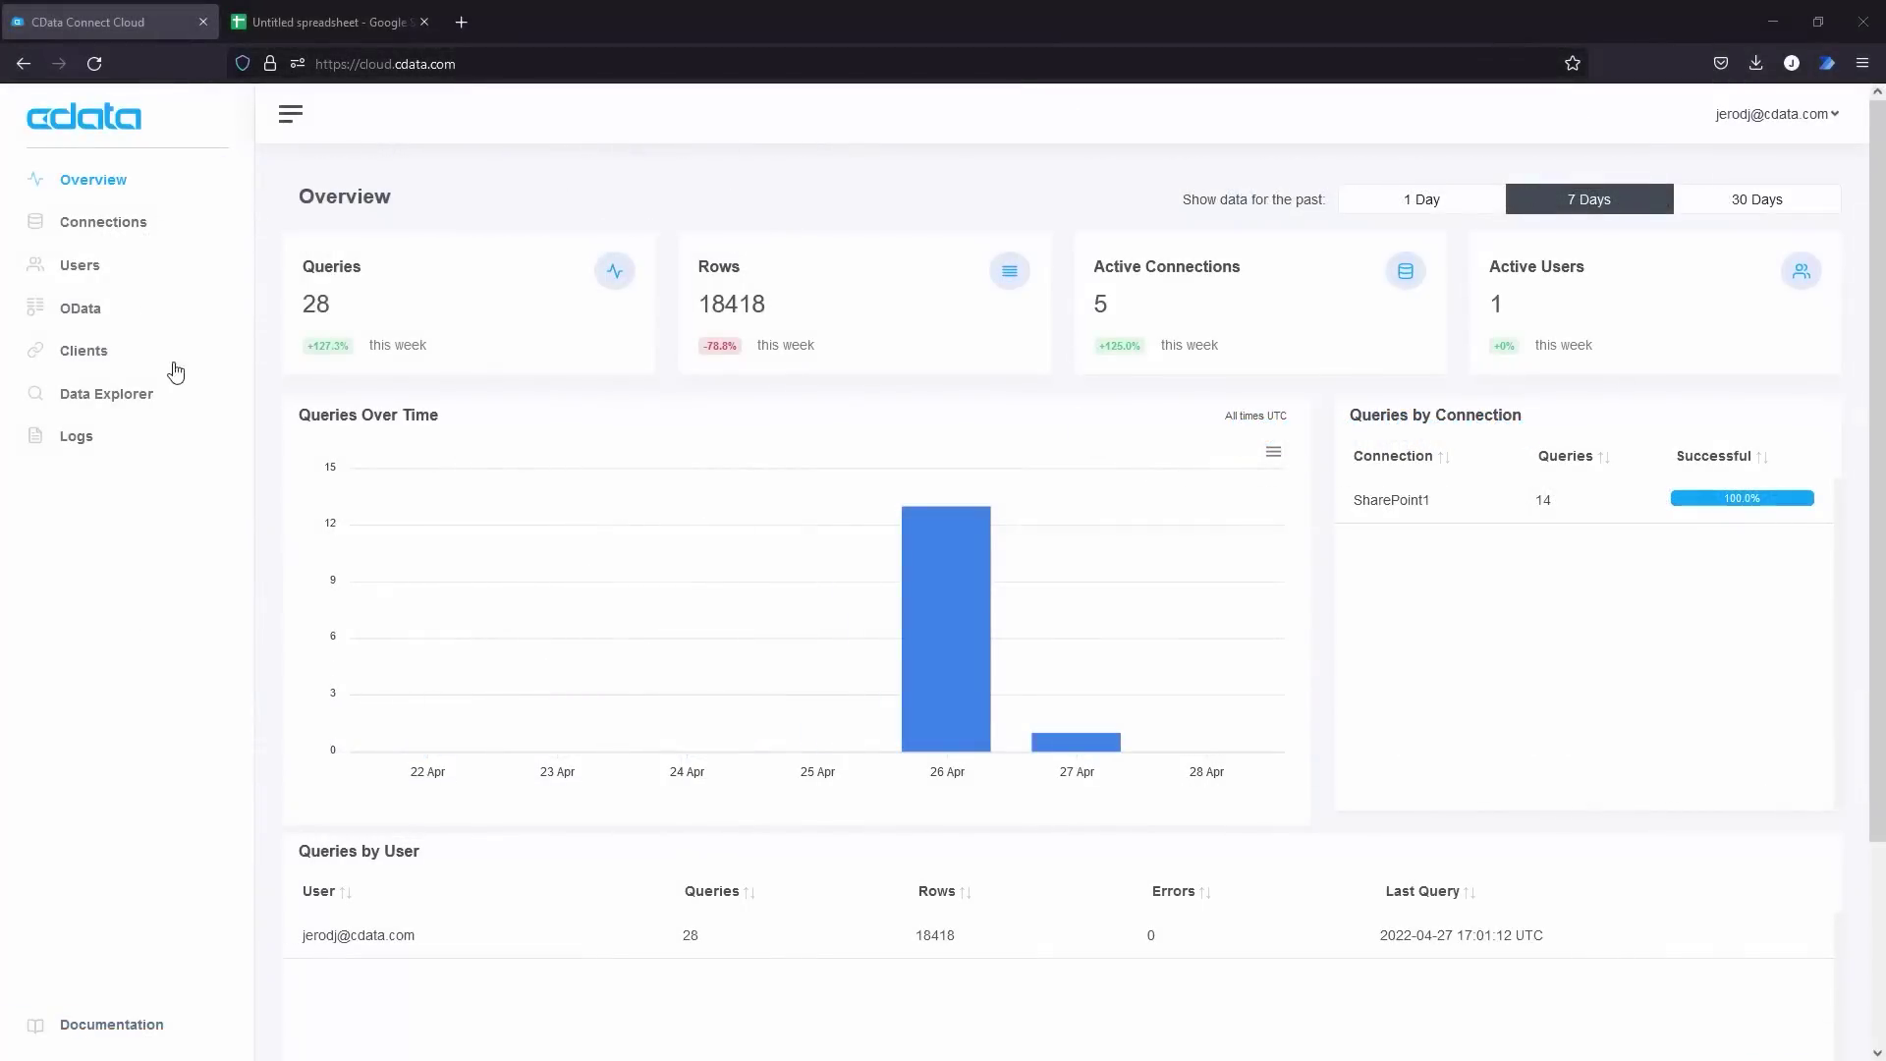
Step: Add a new connection, searching 'Sharep' and choosing SharePoint as the data source
left_click(115, 236)
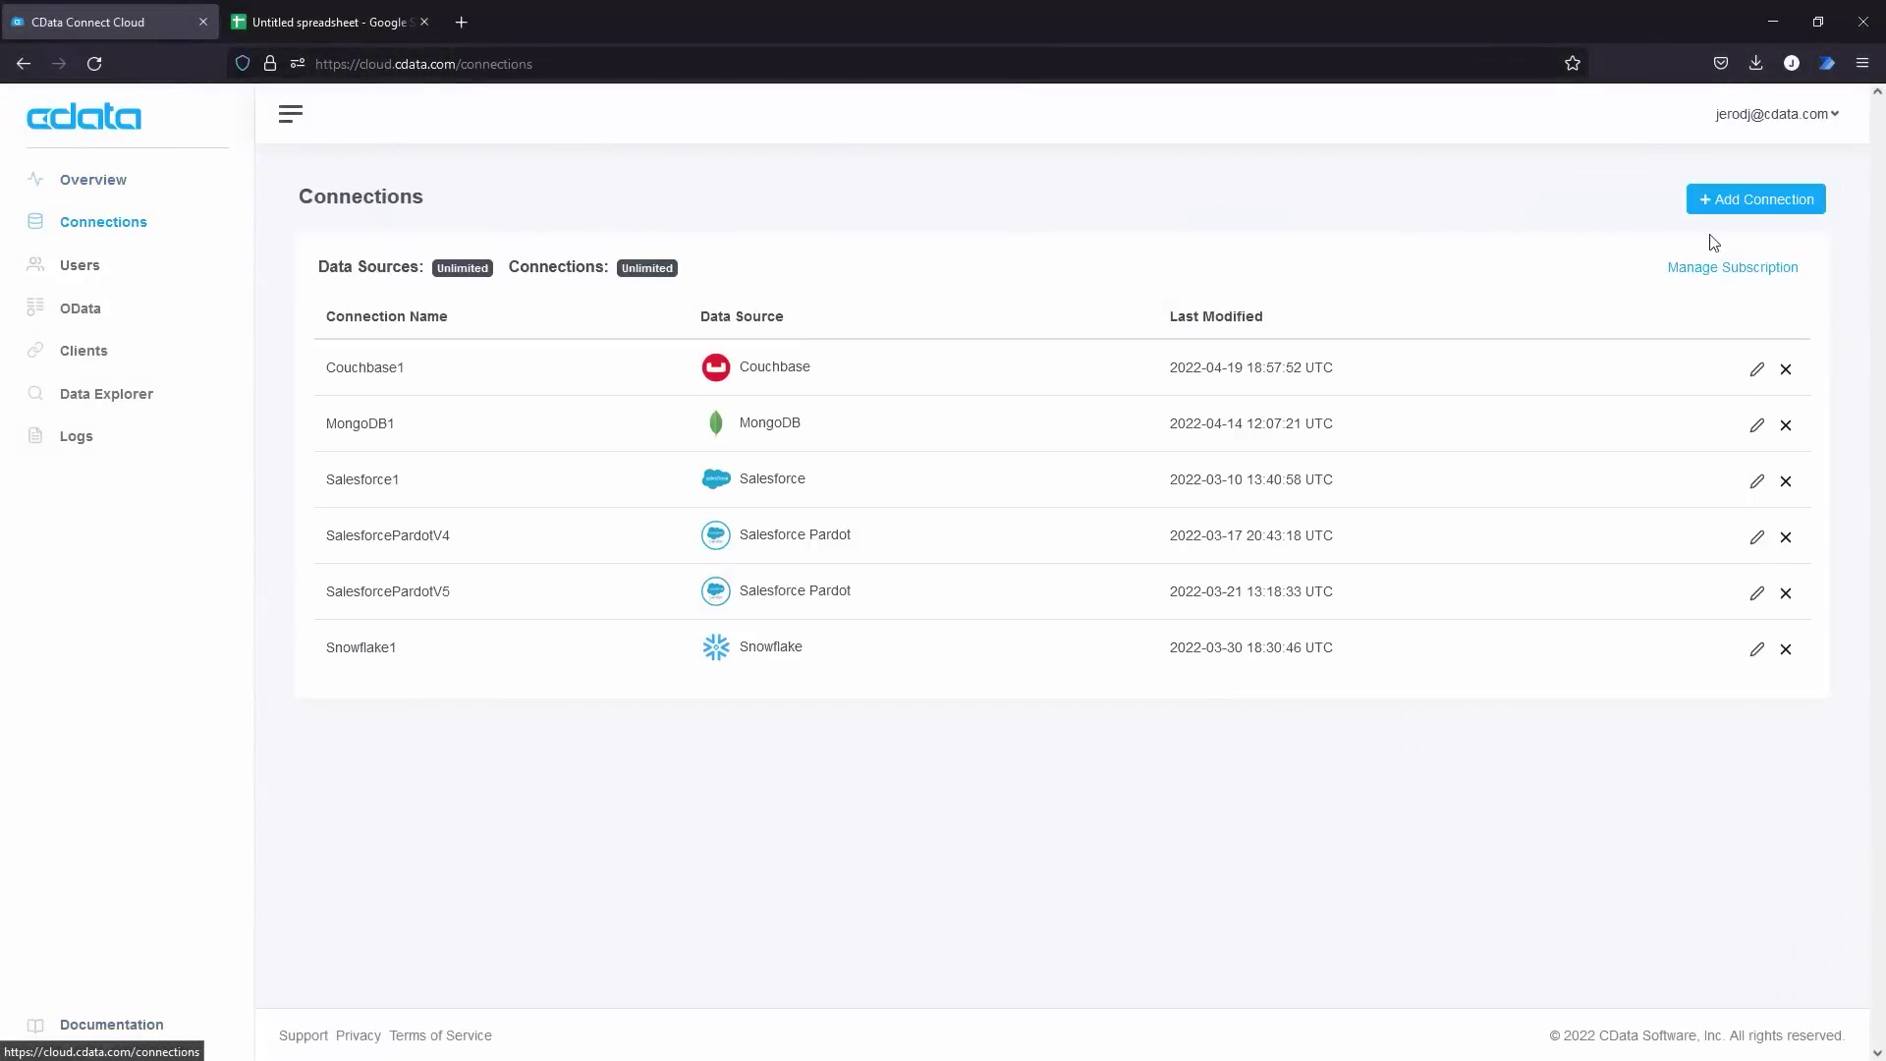
left_click(1754, 208)
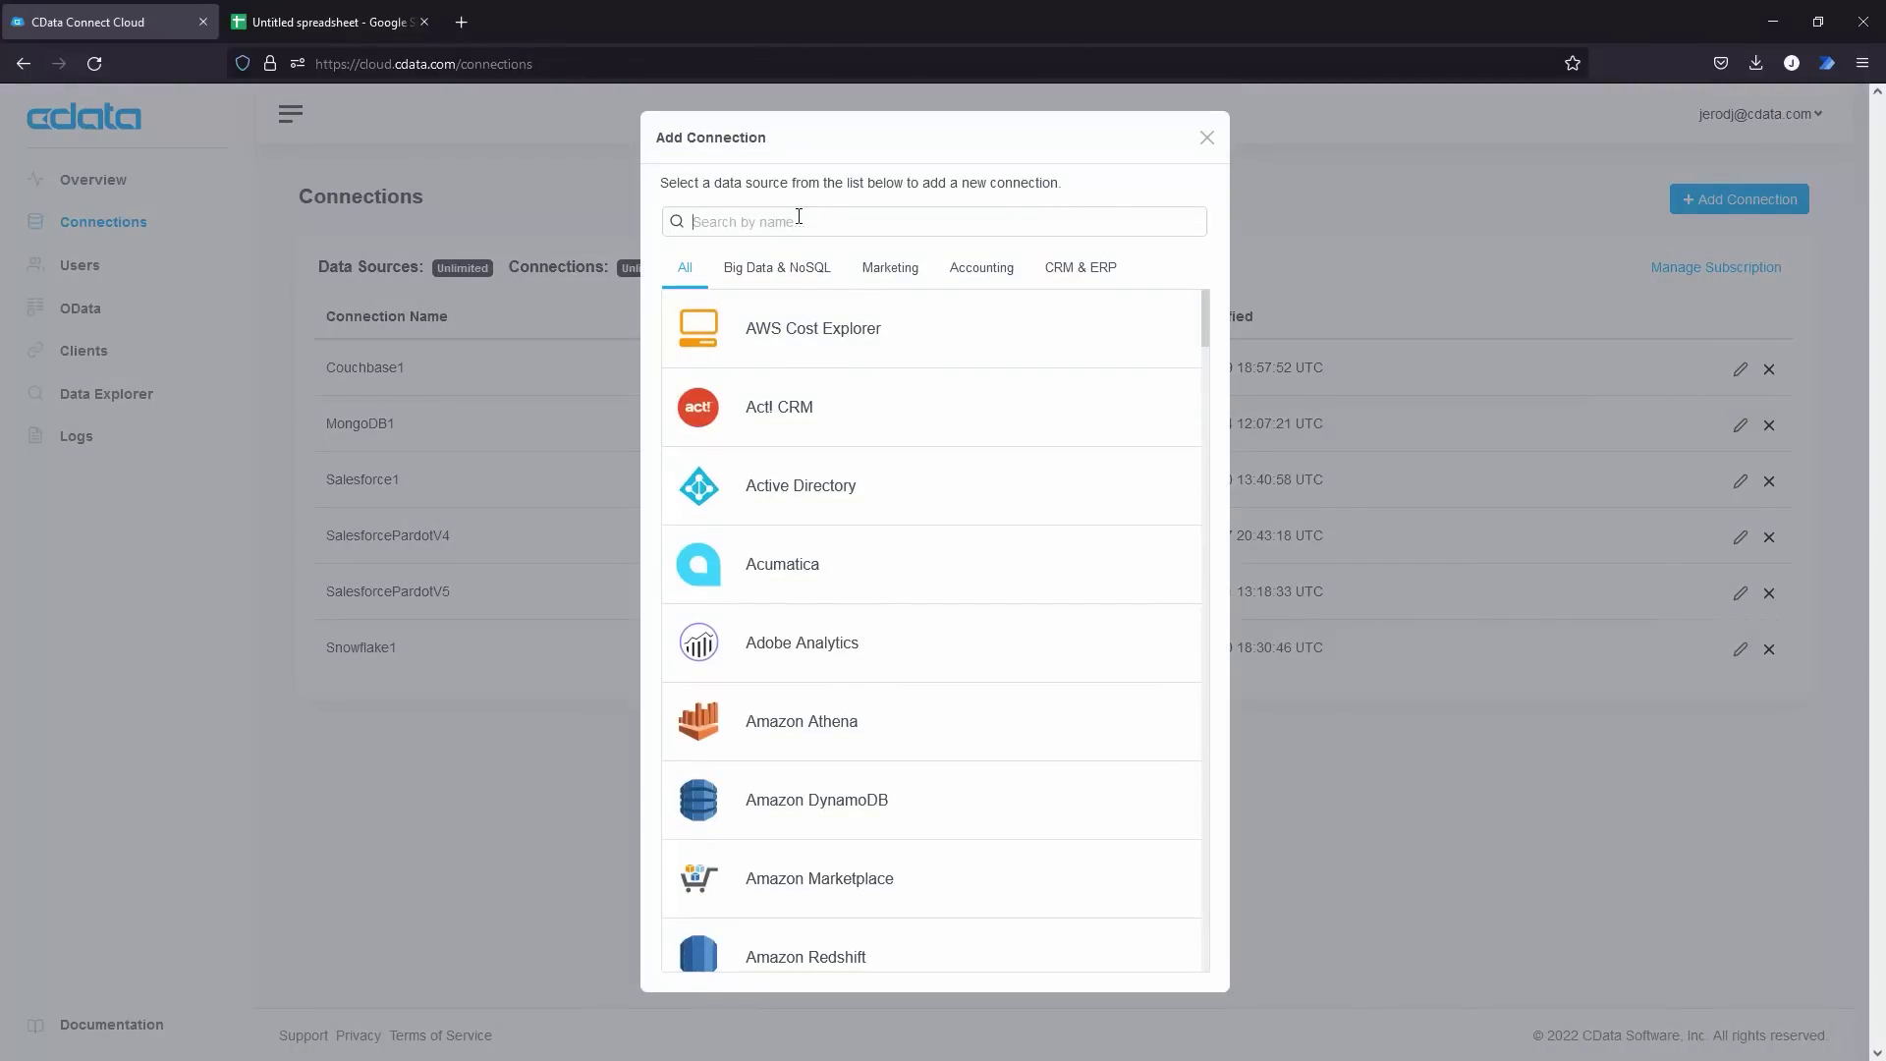
type("Sharep")
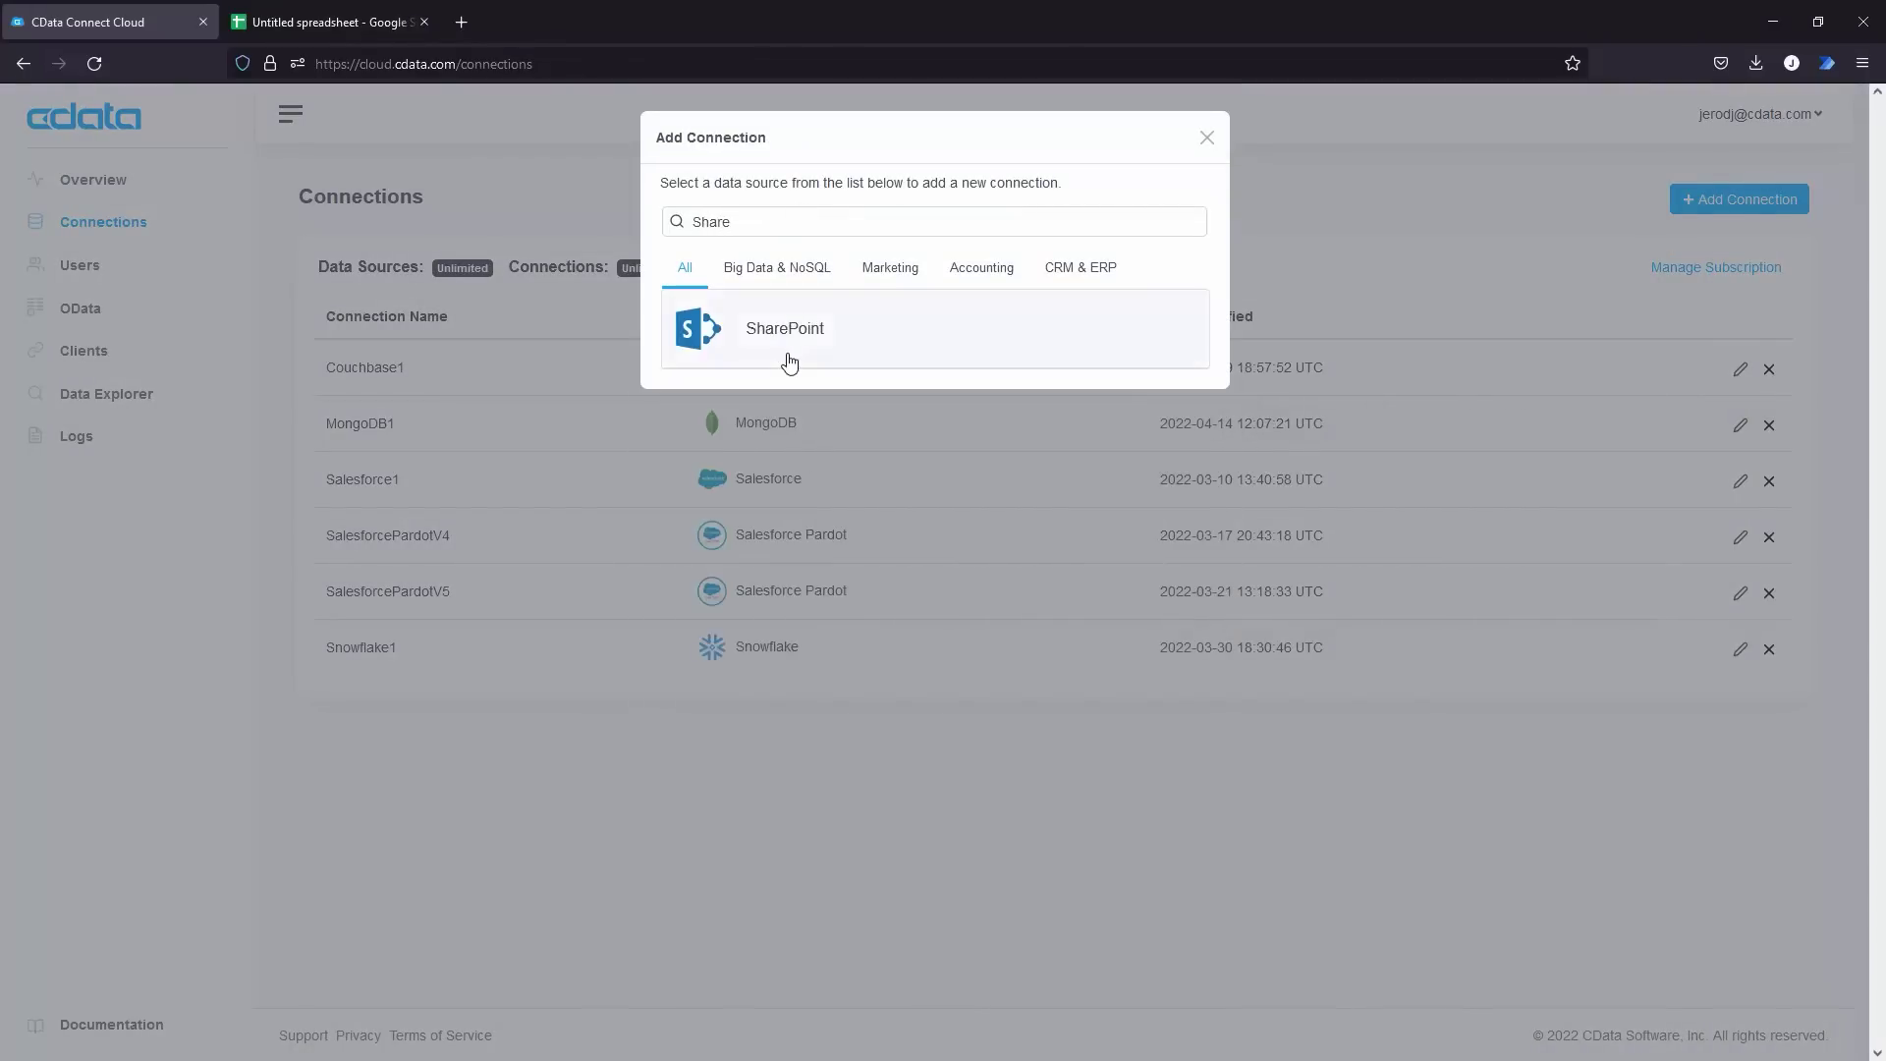
left_click(787, 361)
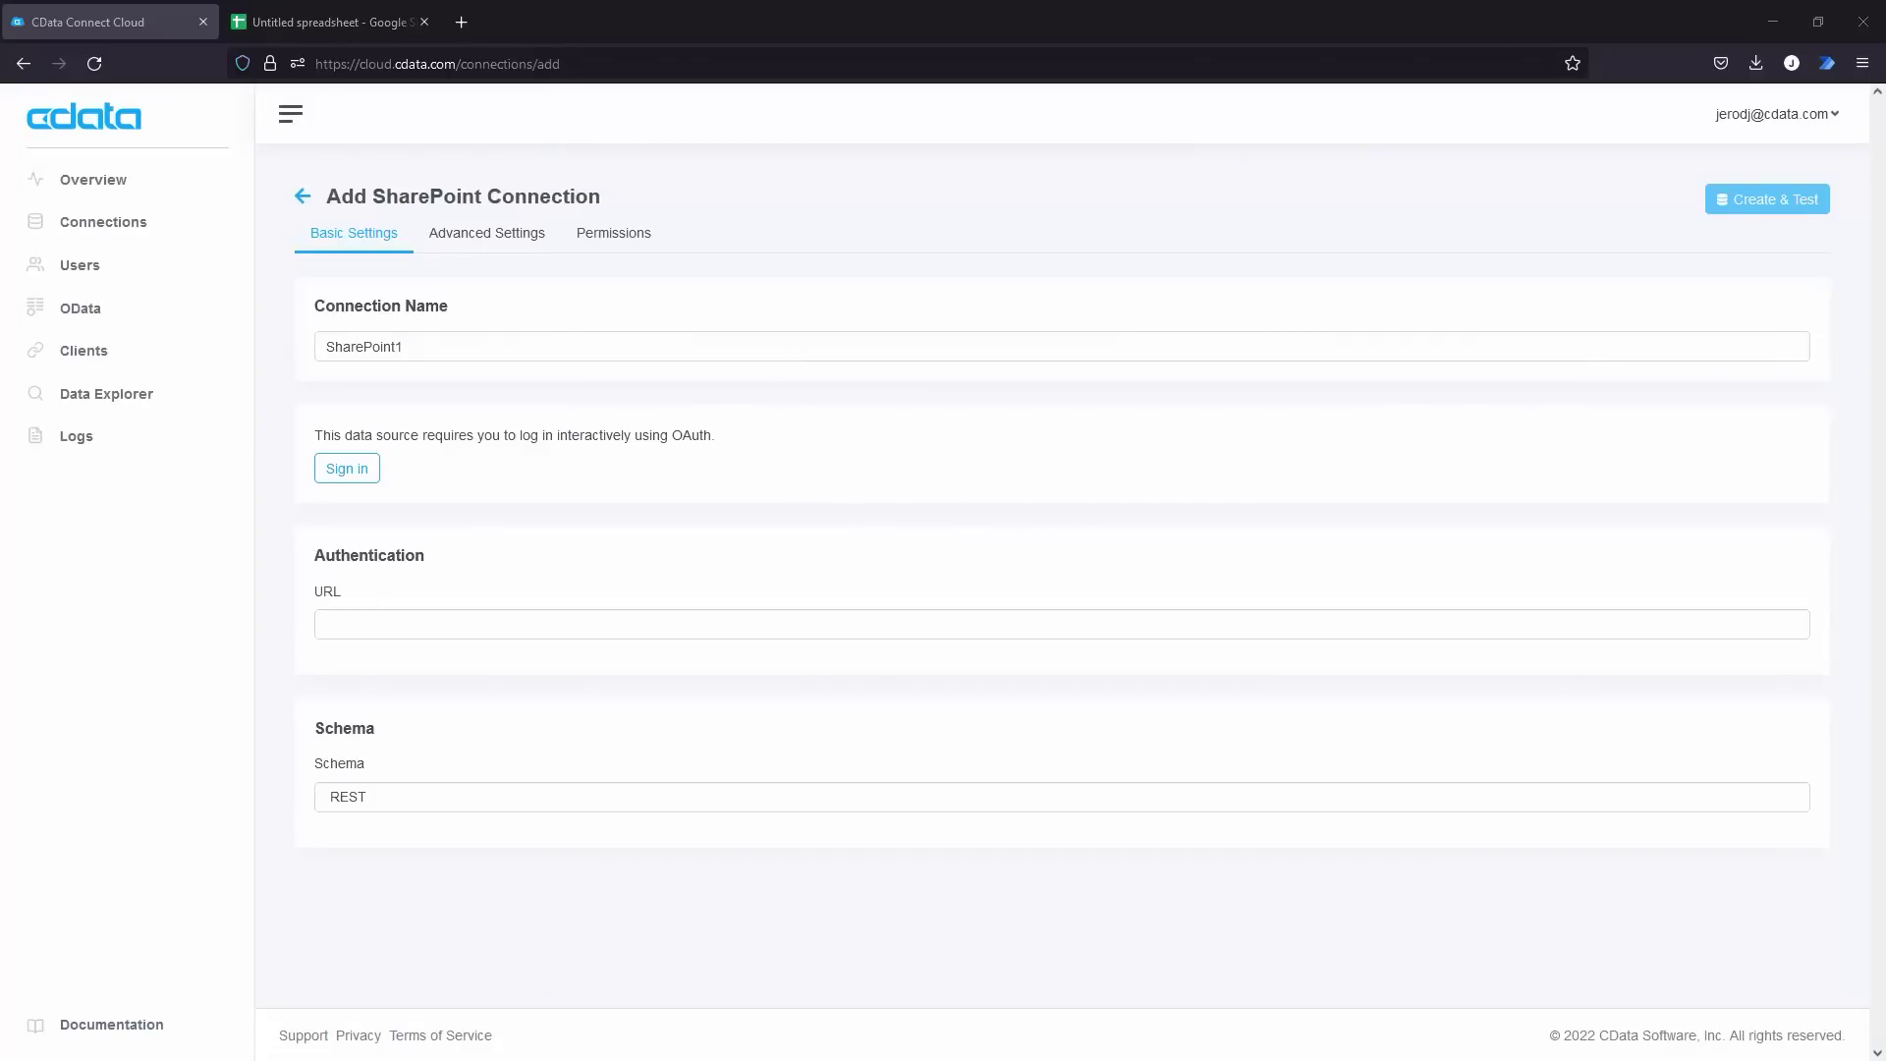
Step: Paste the SharePoint site URL, keep the REST schema, and show the Advanced Settings
left_click(638, 629)
type("https://rssbuscrm.sharepoint.com/sites/connect-cloud-demo-site/")
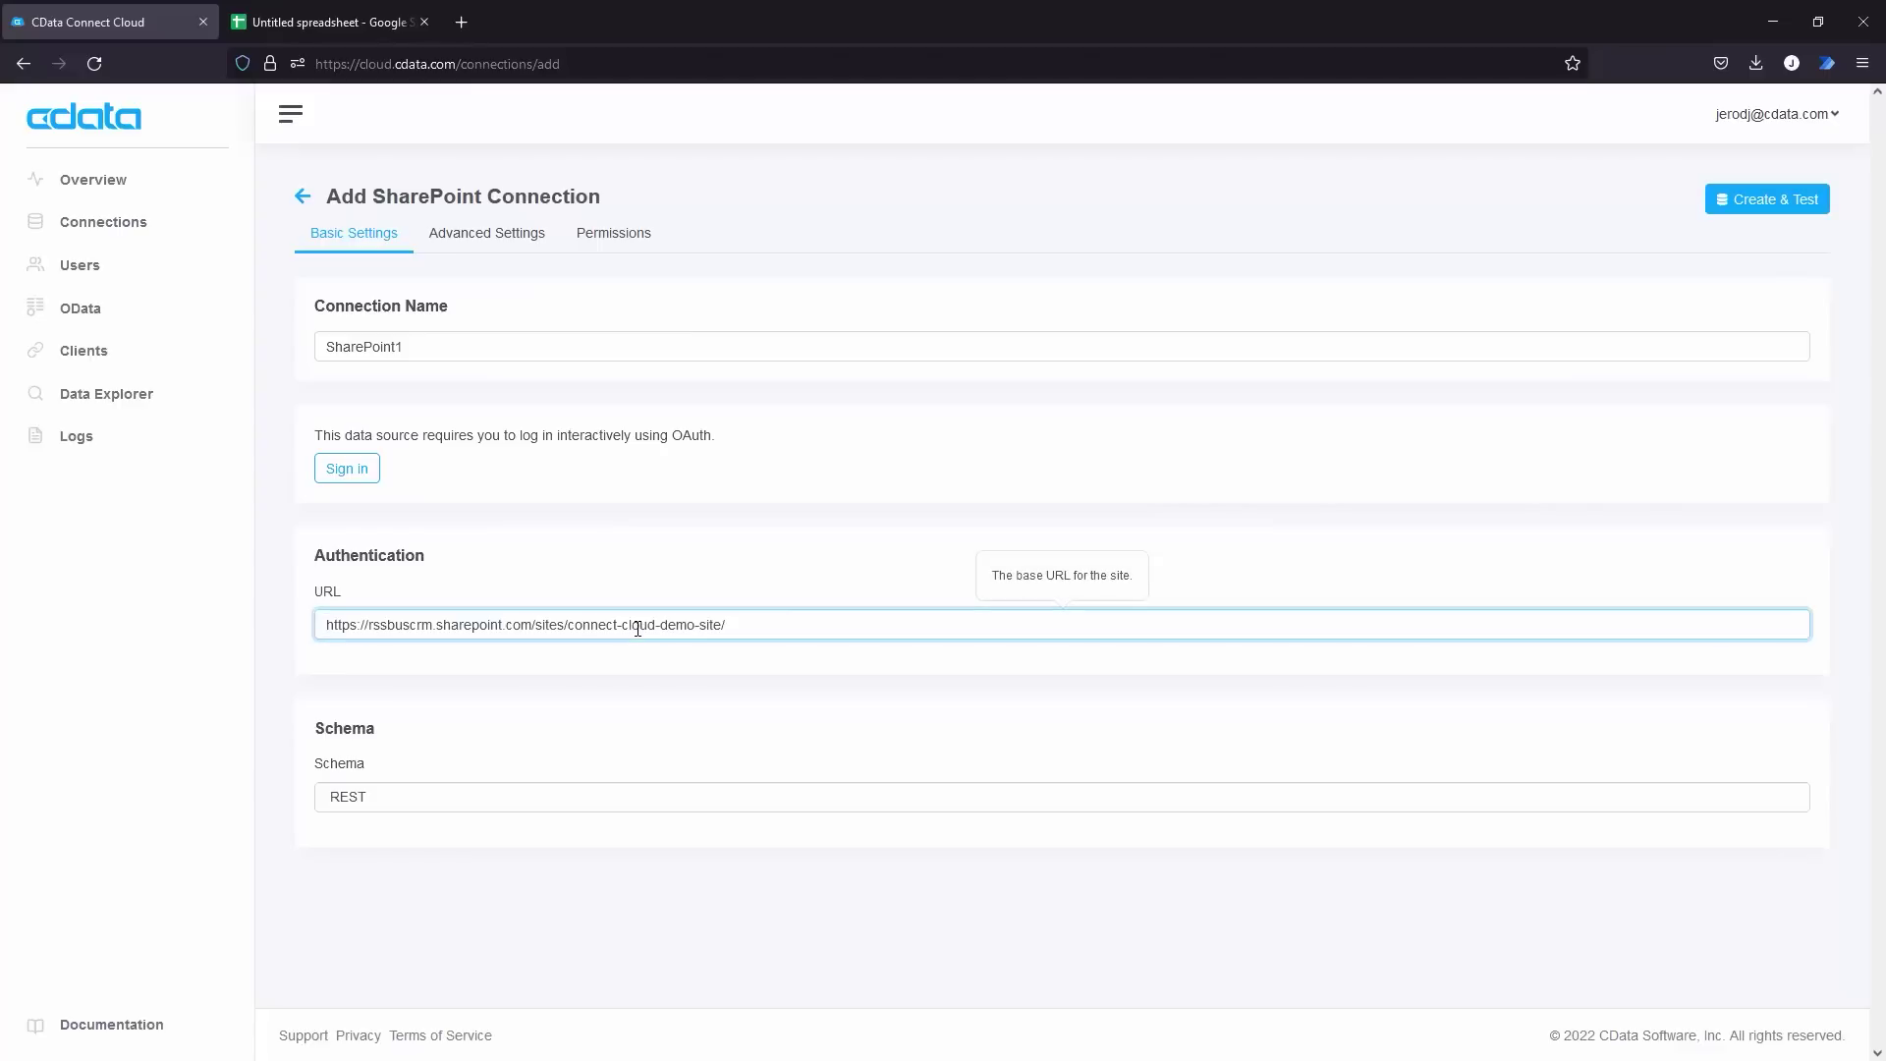
left_click(421, 800)
left_click(424, 830)
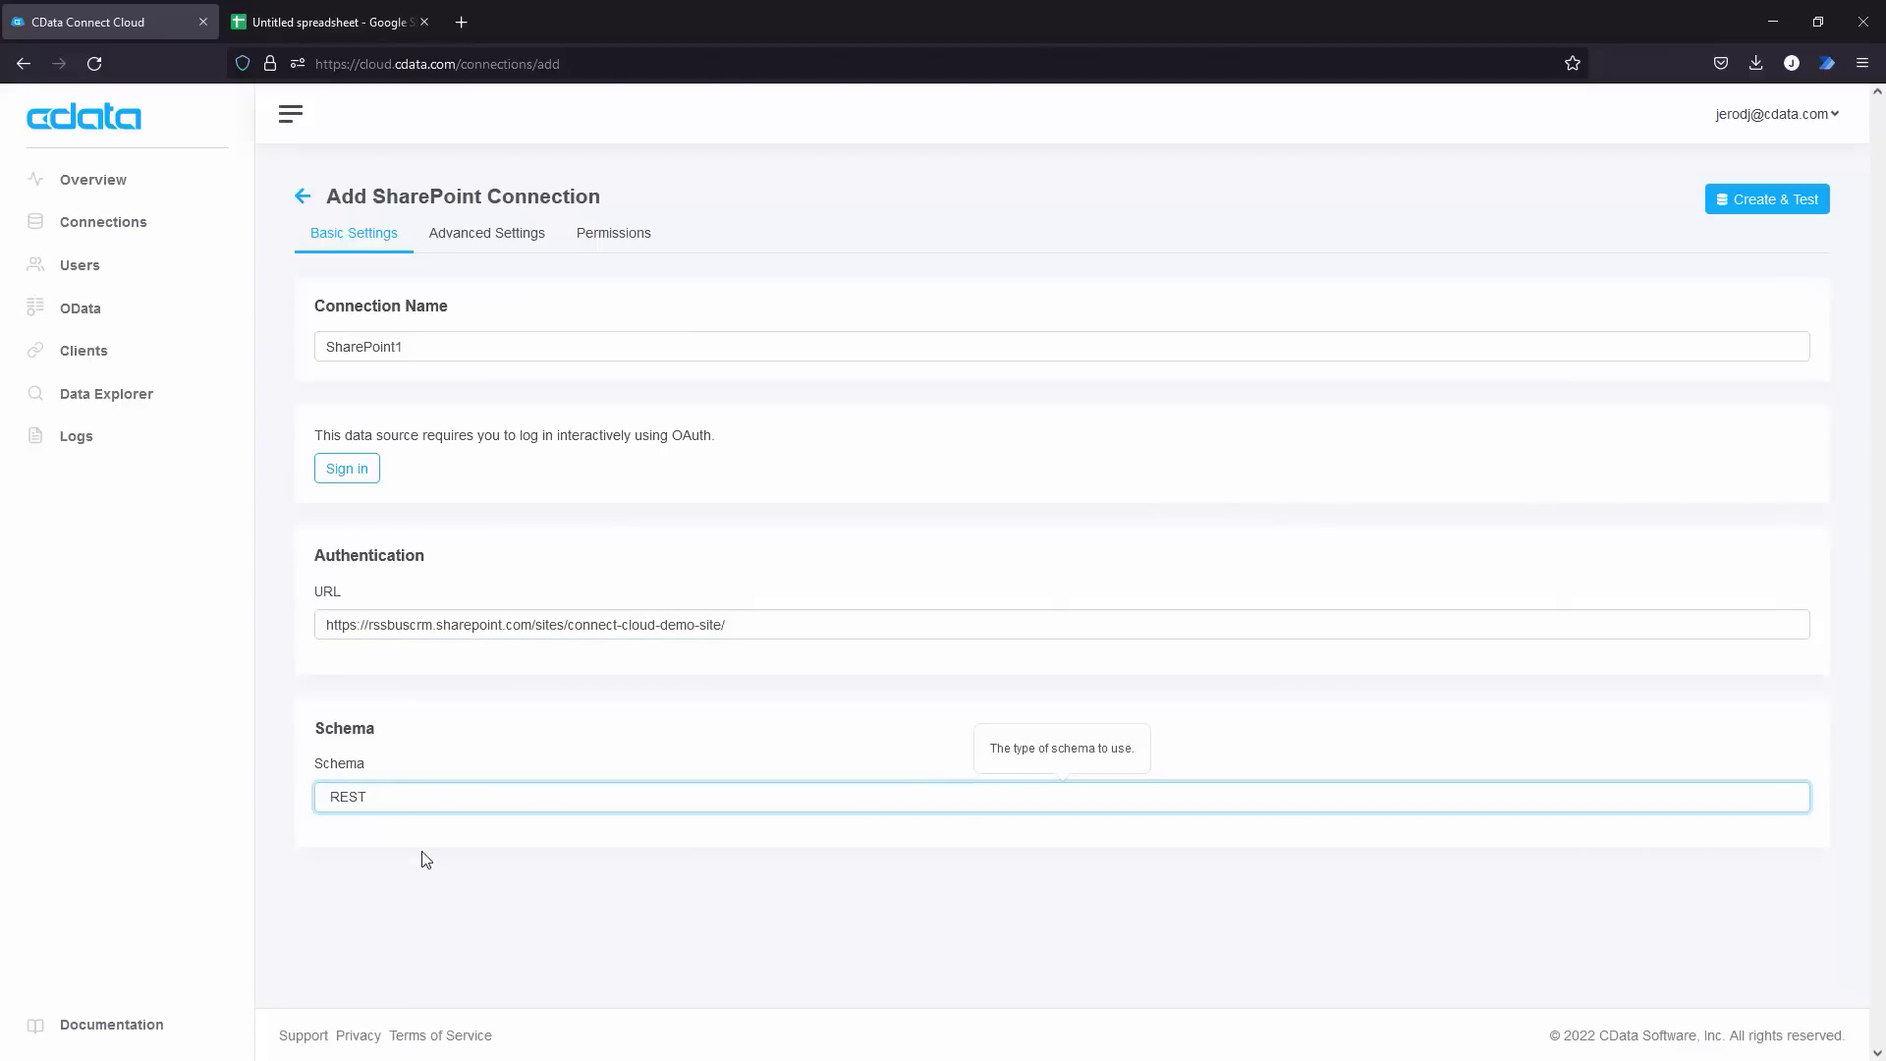
left_click(521, 245)
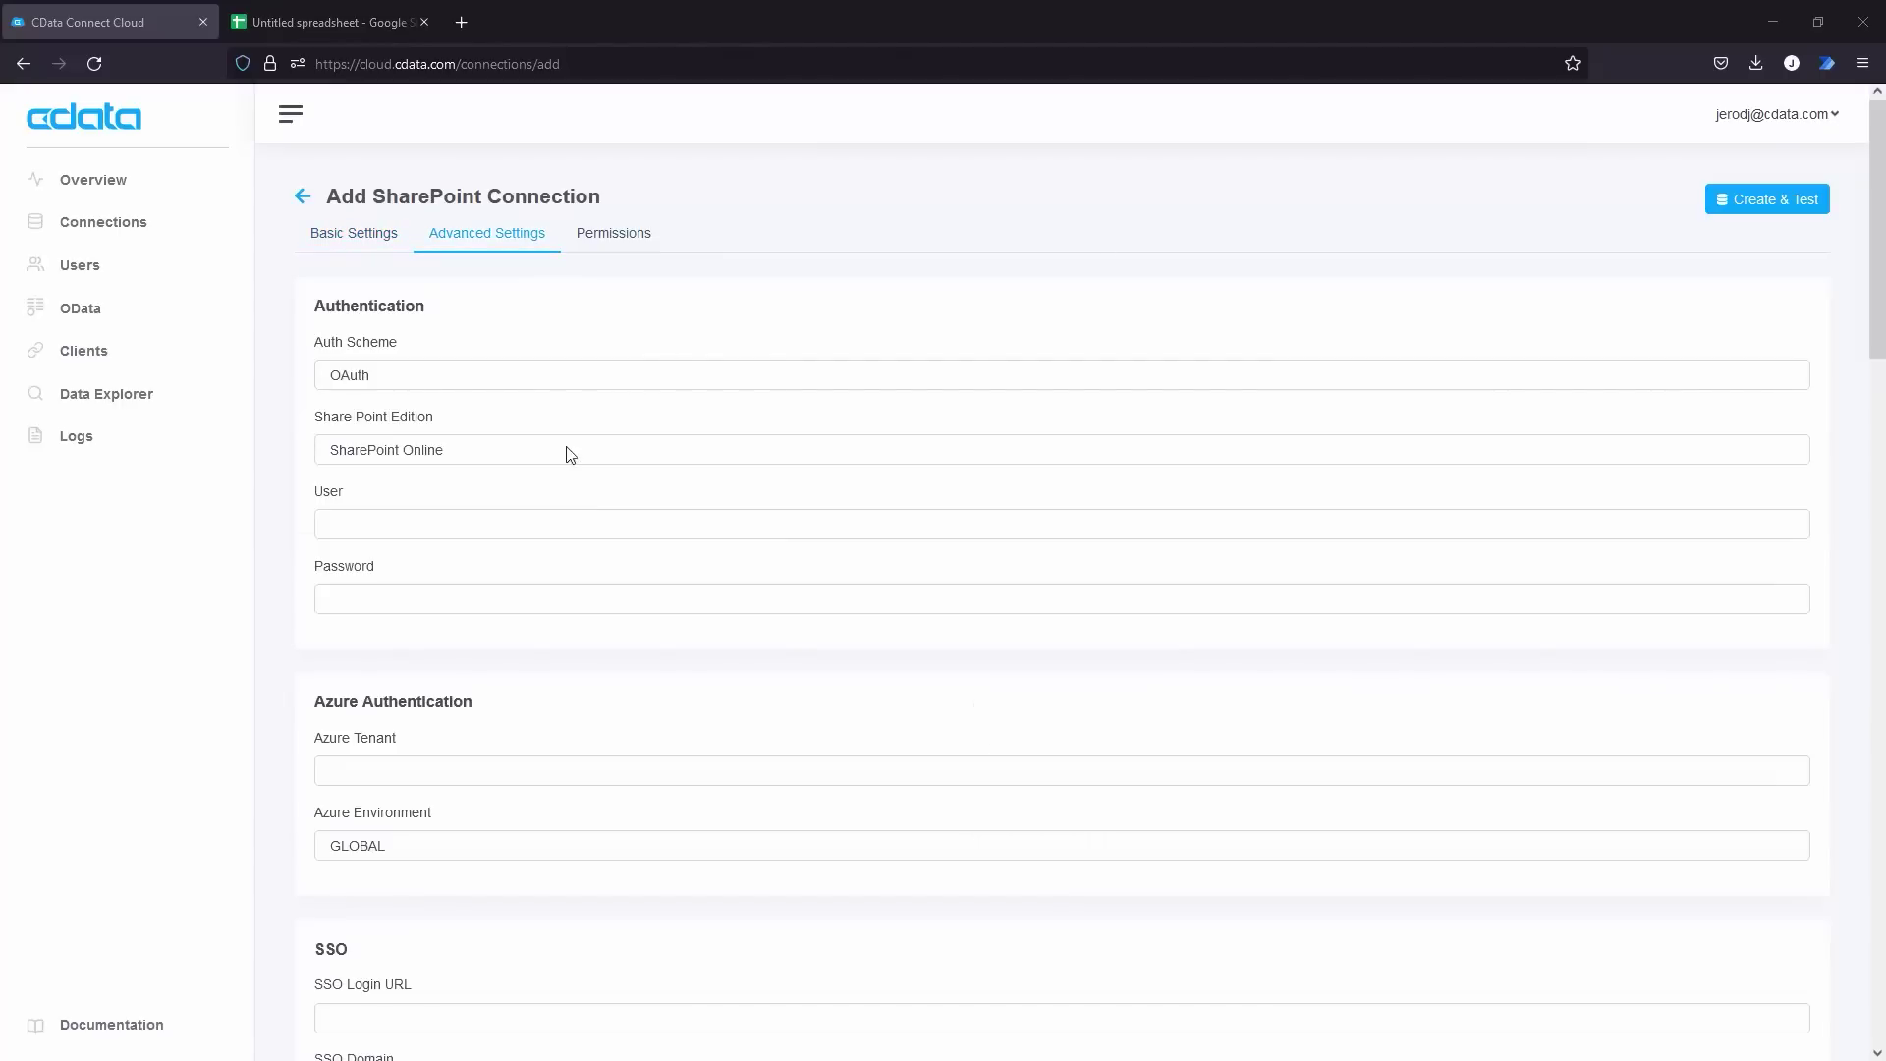
Step: Set Auth Scheme to Basic, enter the saved user name and password, then Create & Test SharePoint1
left_click(509, 385)
left_click(480, 455)
left_click(475, 521)
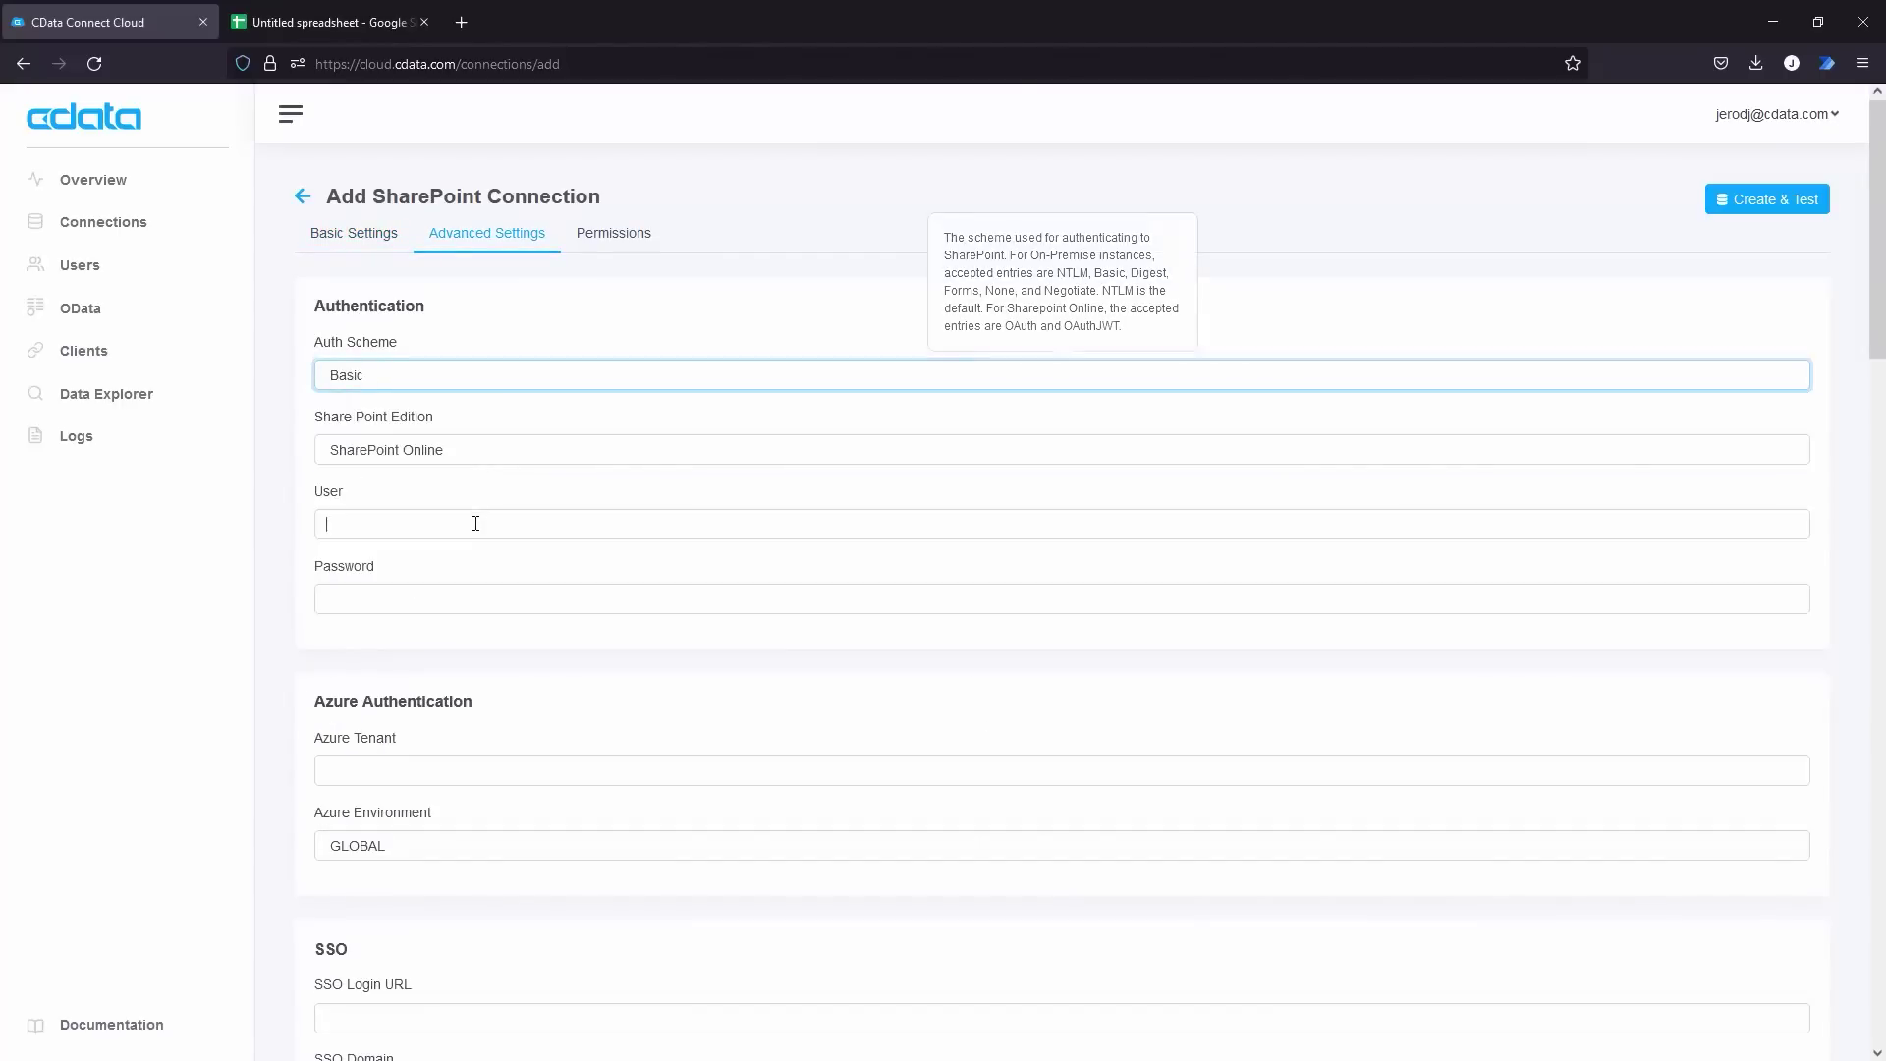
key("Down")
key("Return")
left_click(492, 596)
type("•")
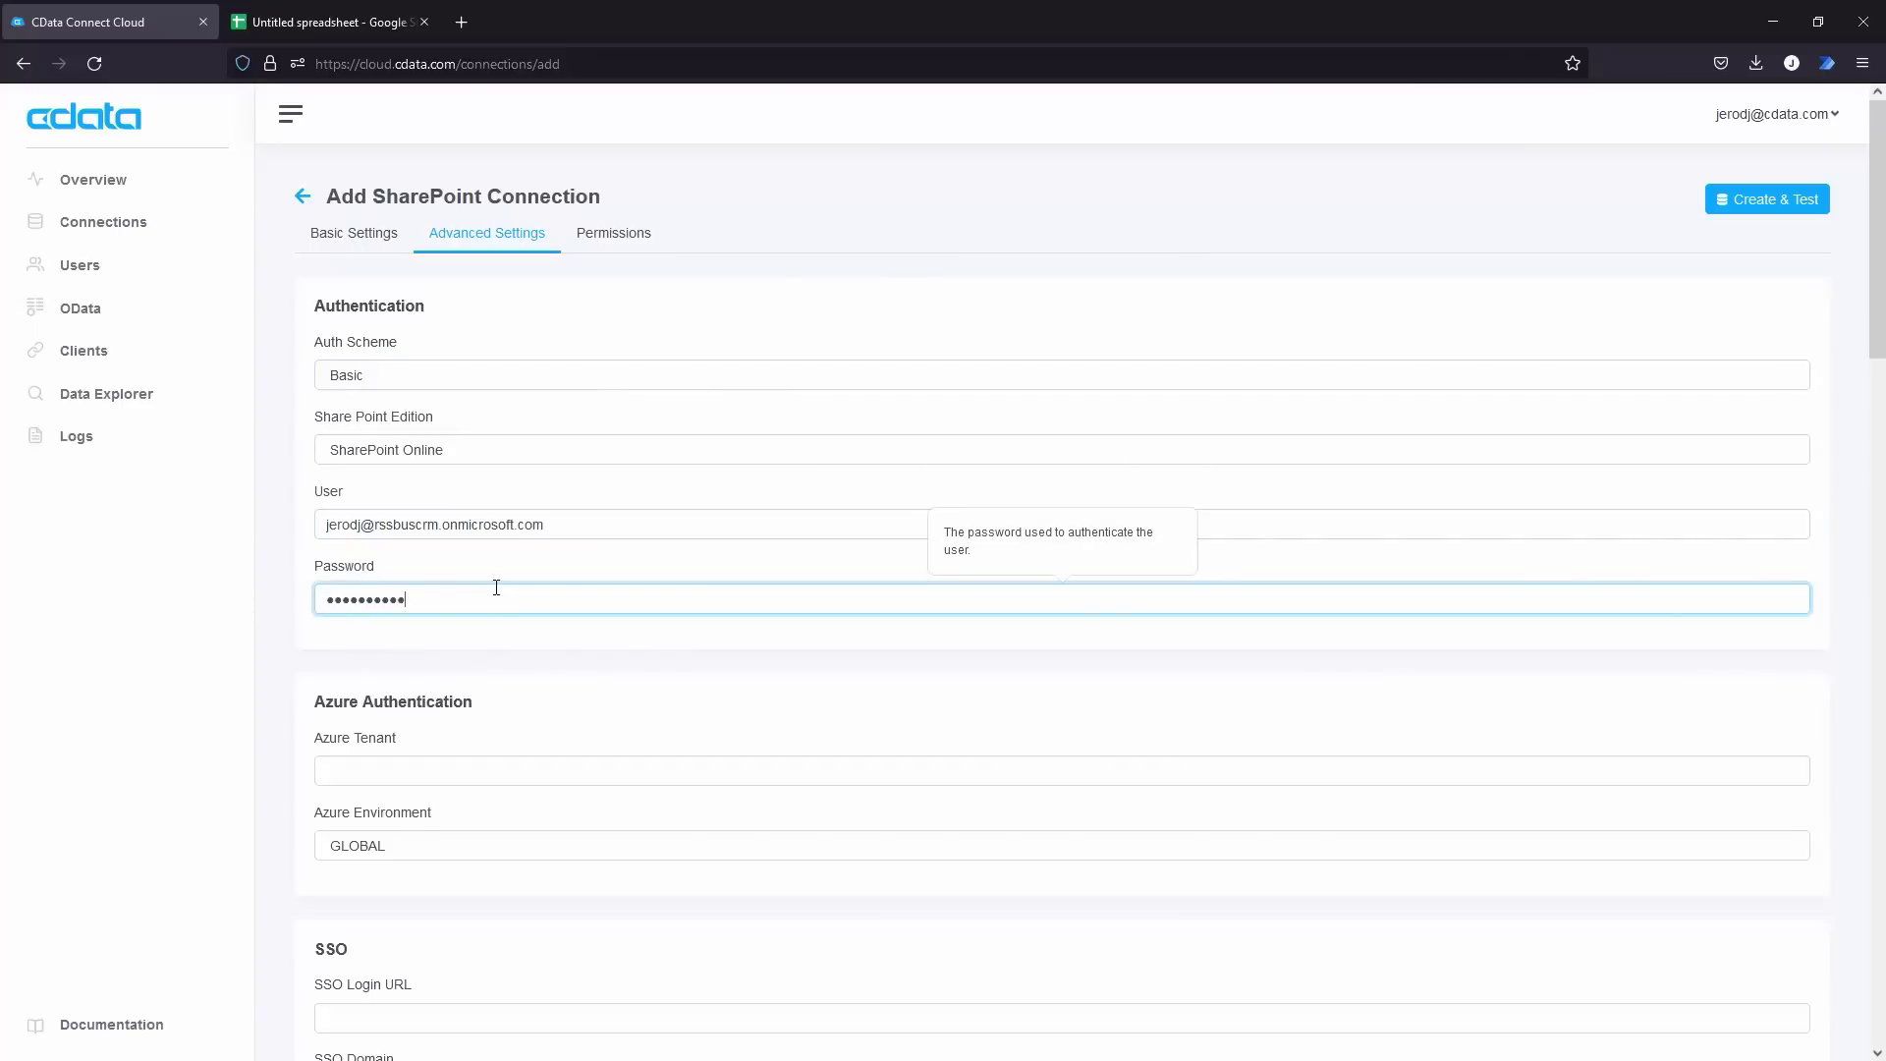
left_click(1780, 195)
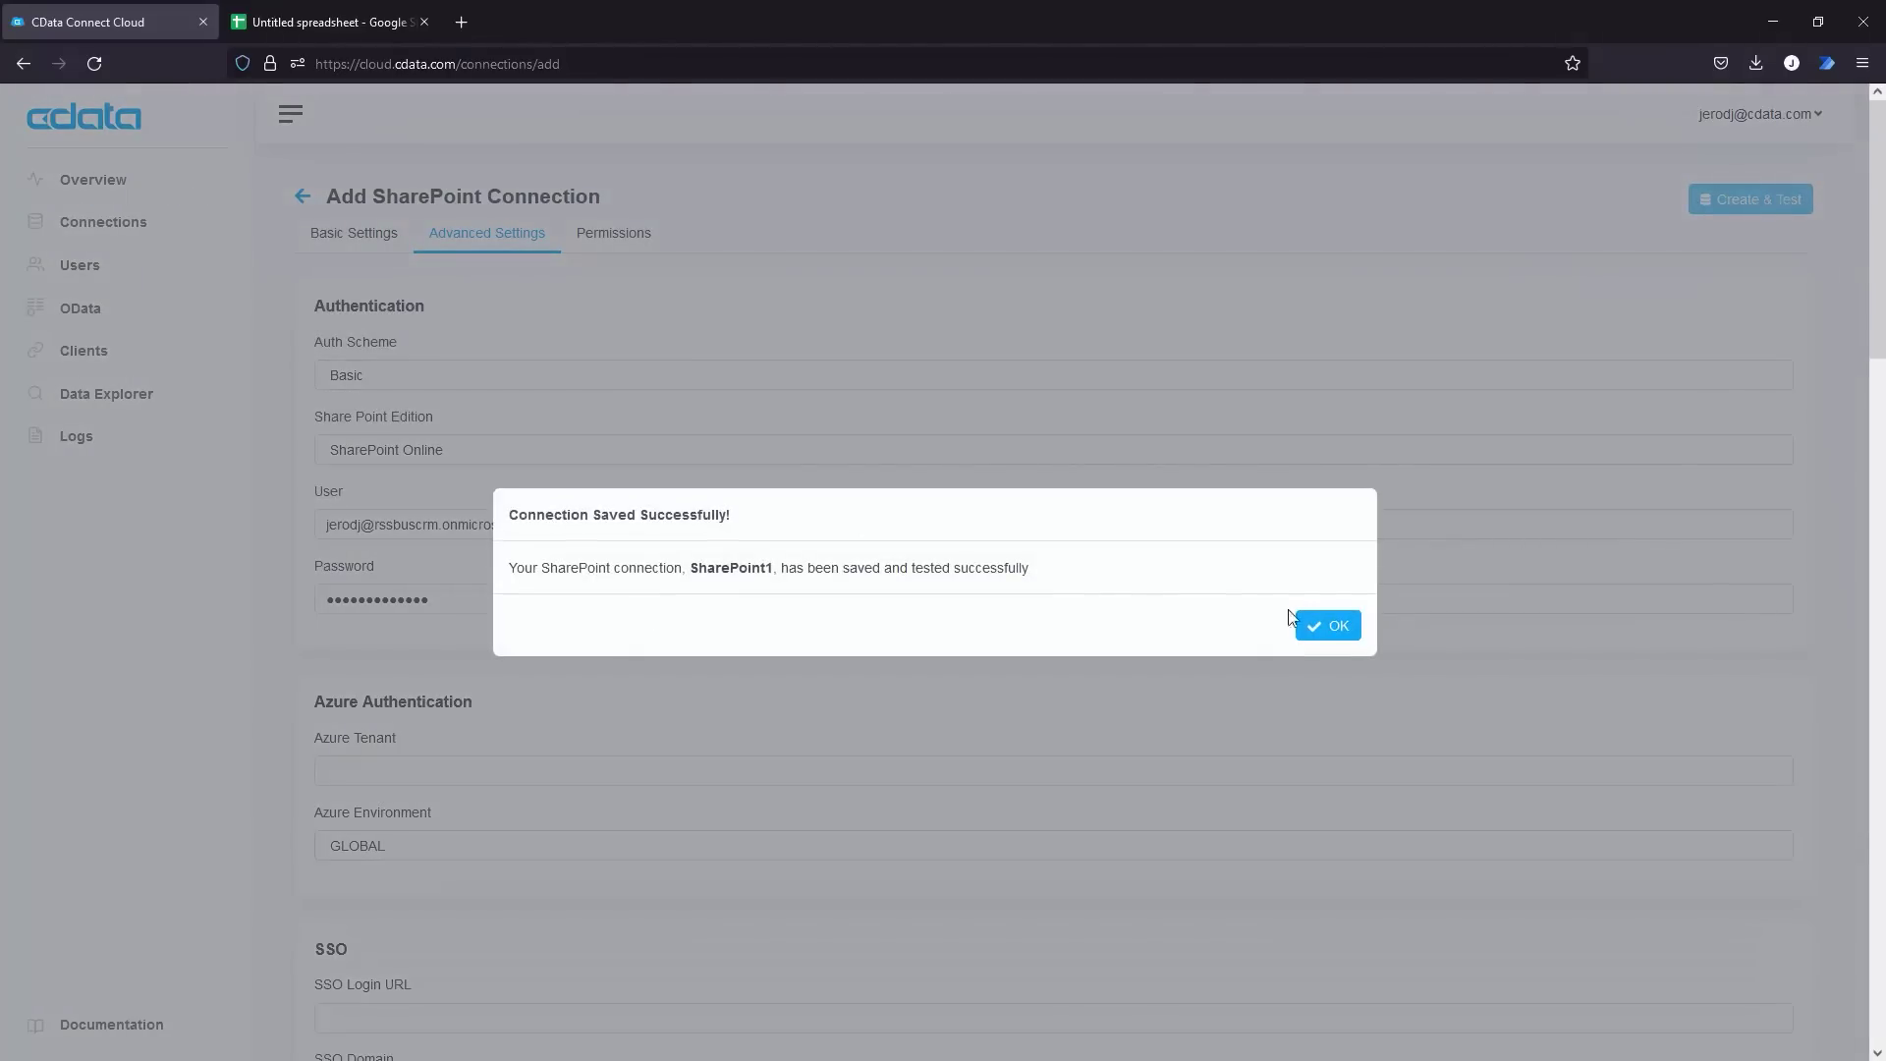
left_click(1322, 624)
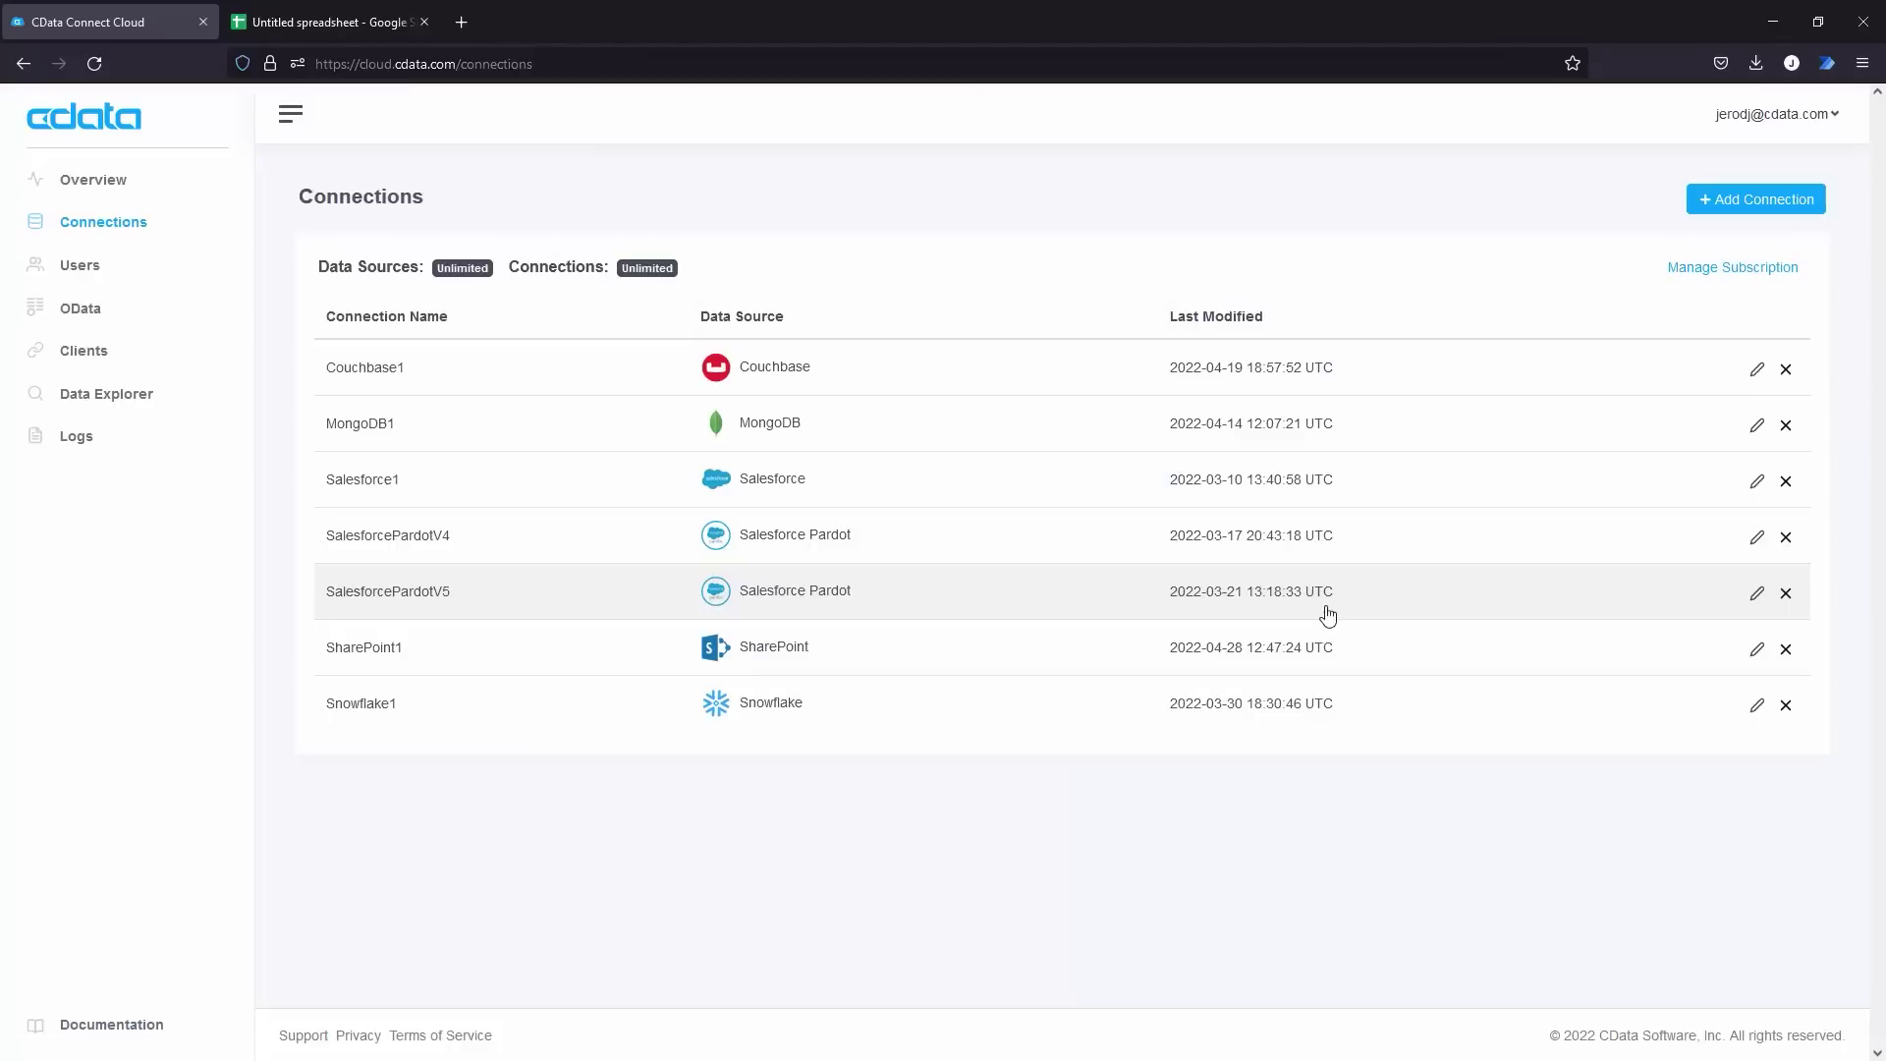
Step: In Data Explorer, run a select-all query on SharePoint1's Country Facts and scroll the results sideways
left_click(154, 398)
left_click(490, 262)
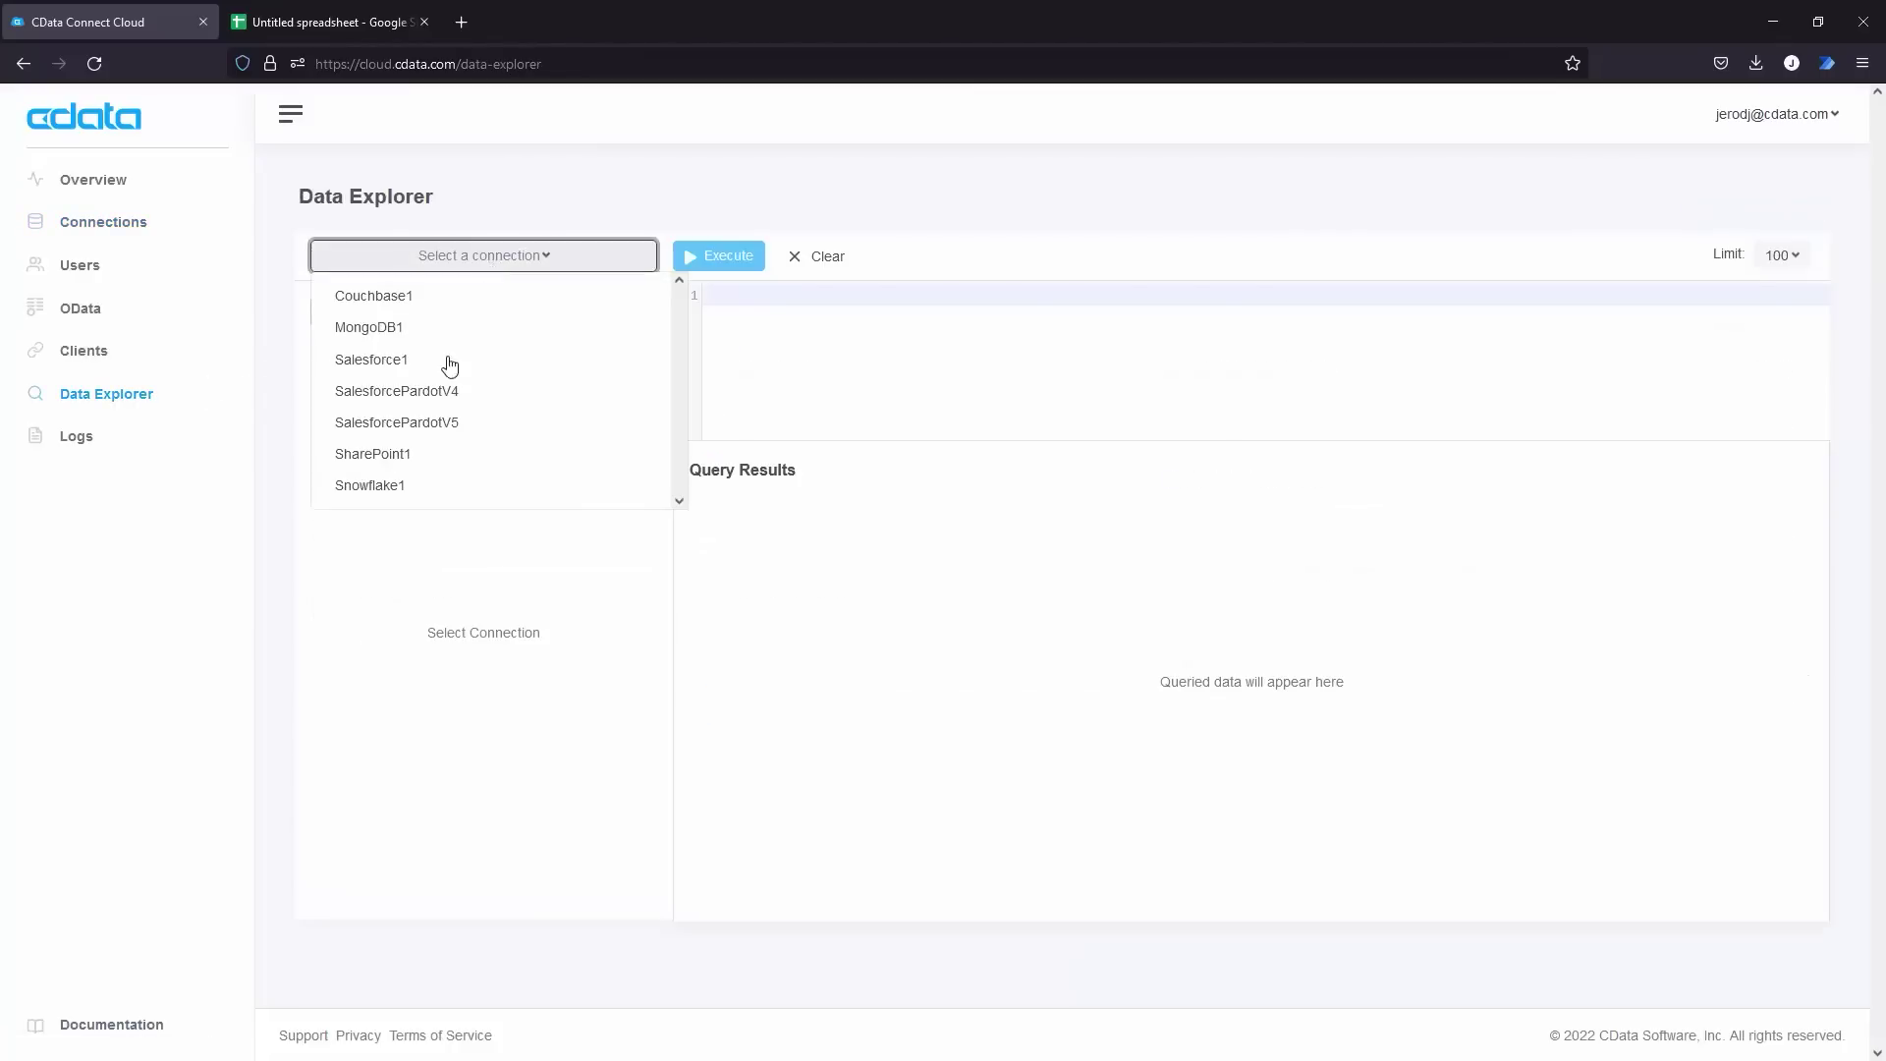
left_click(415, 458)
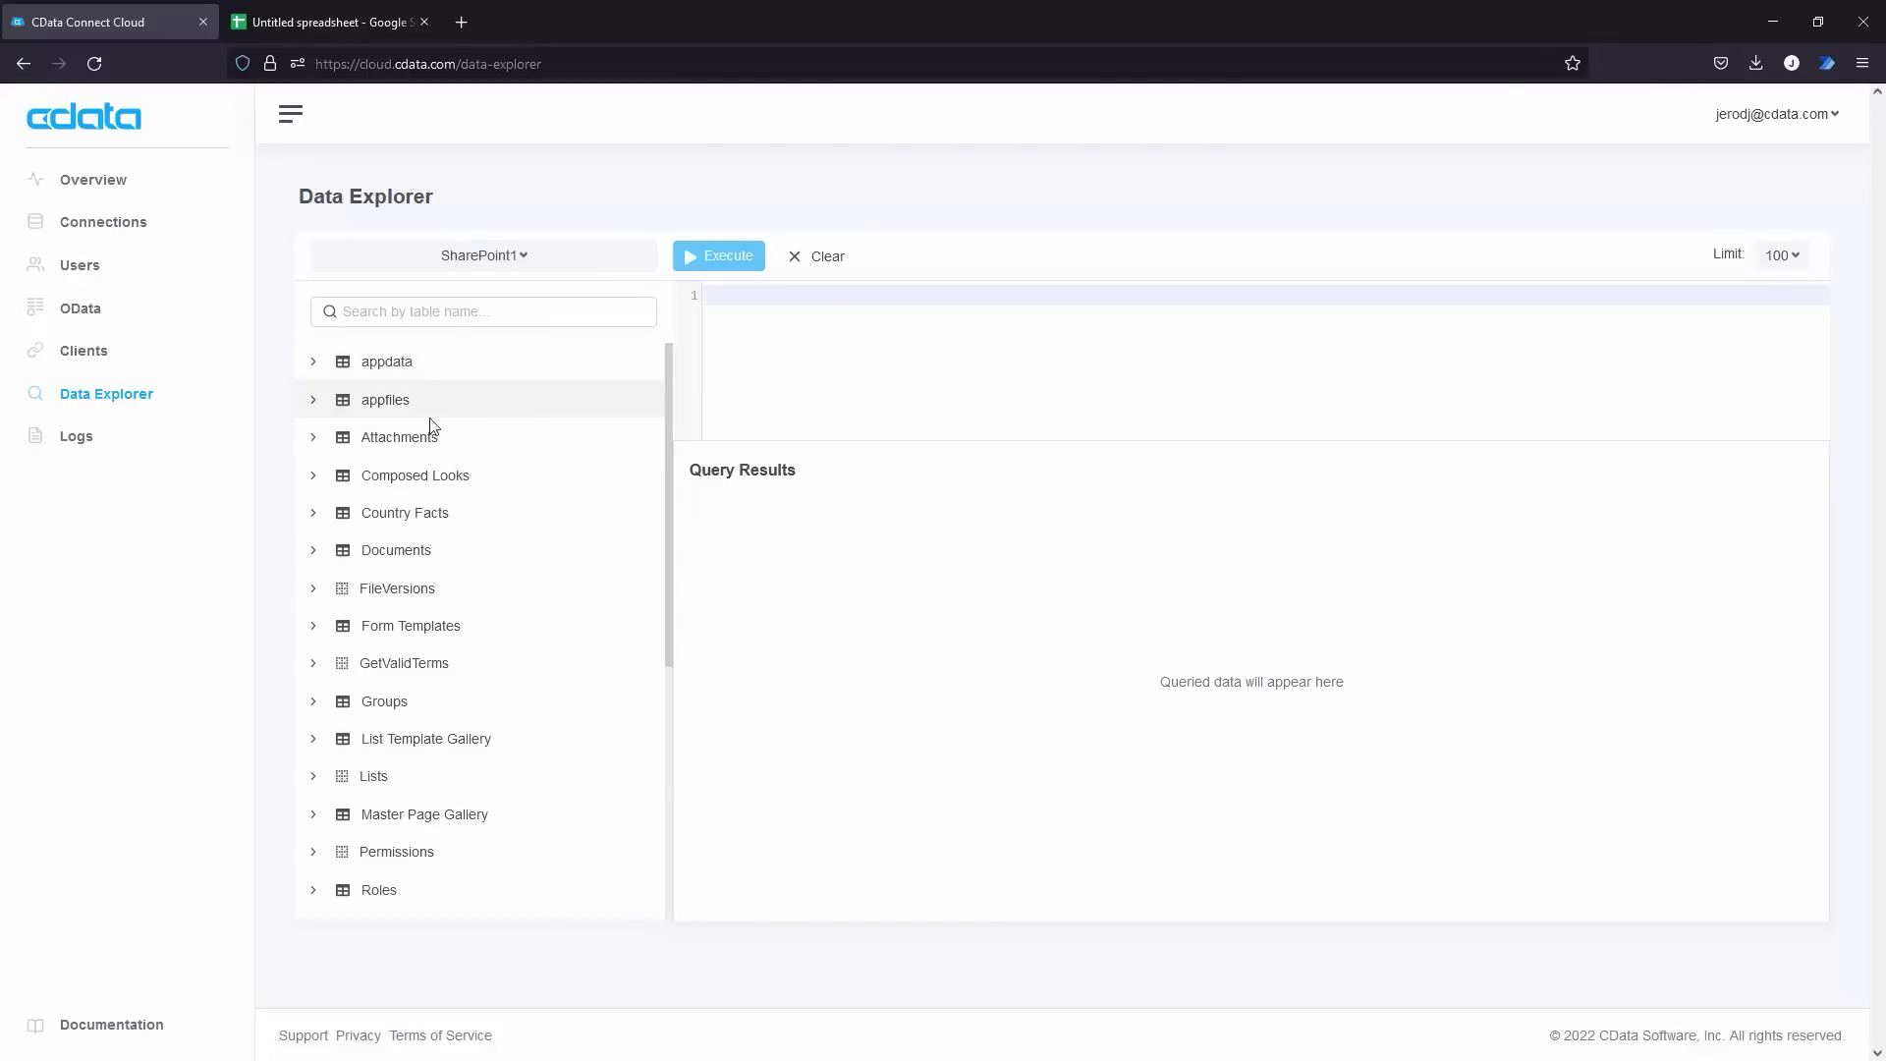
left_click_drag(433, 513, 792, 374)
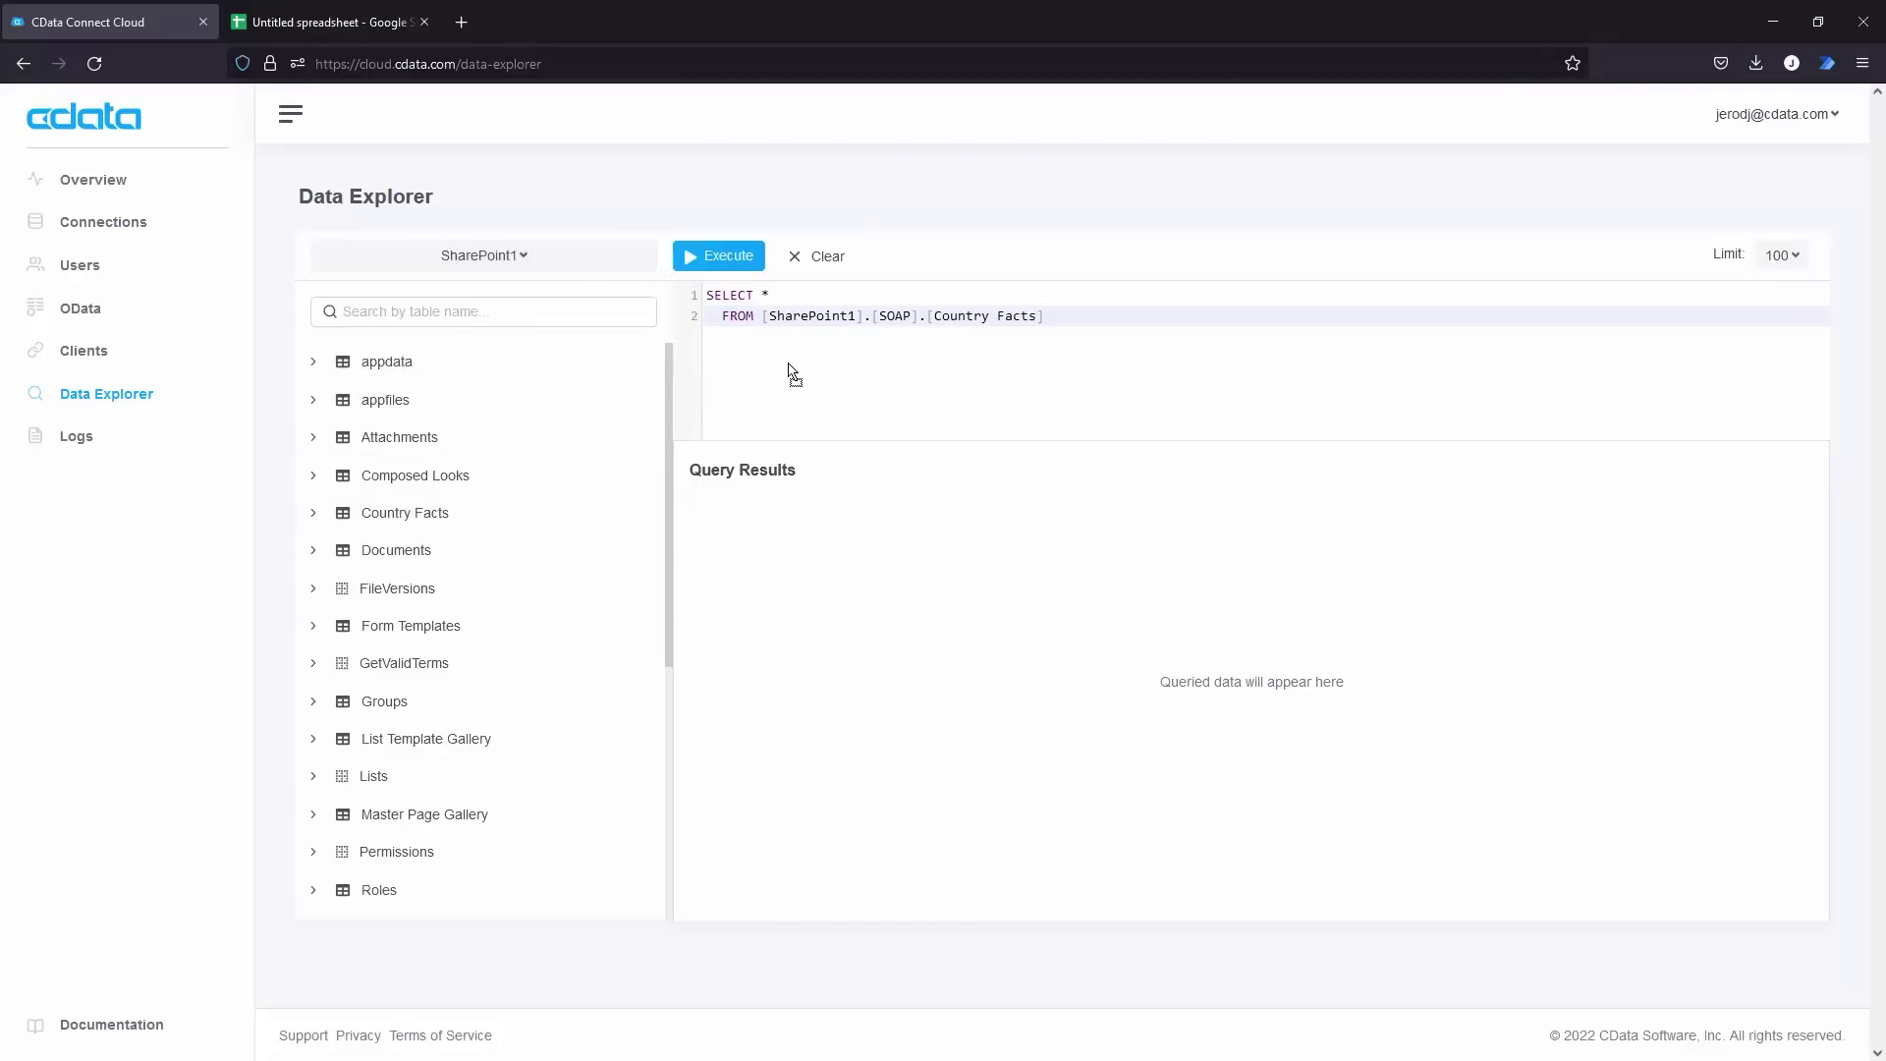
left_click(739, 267)
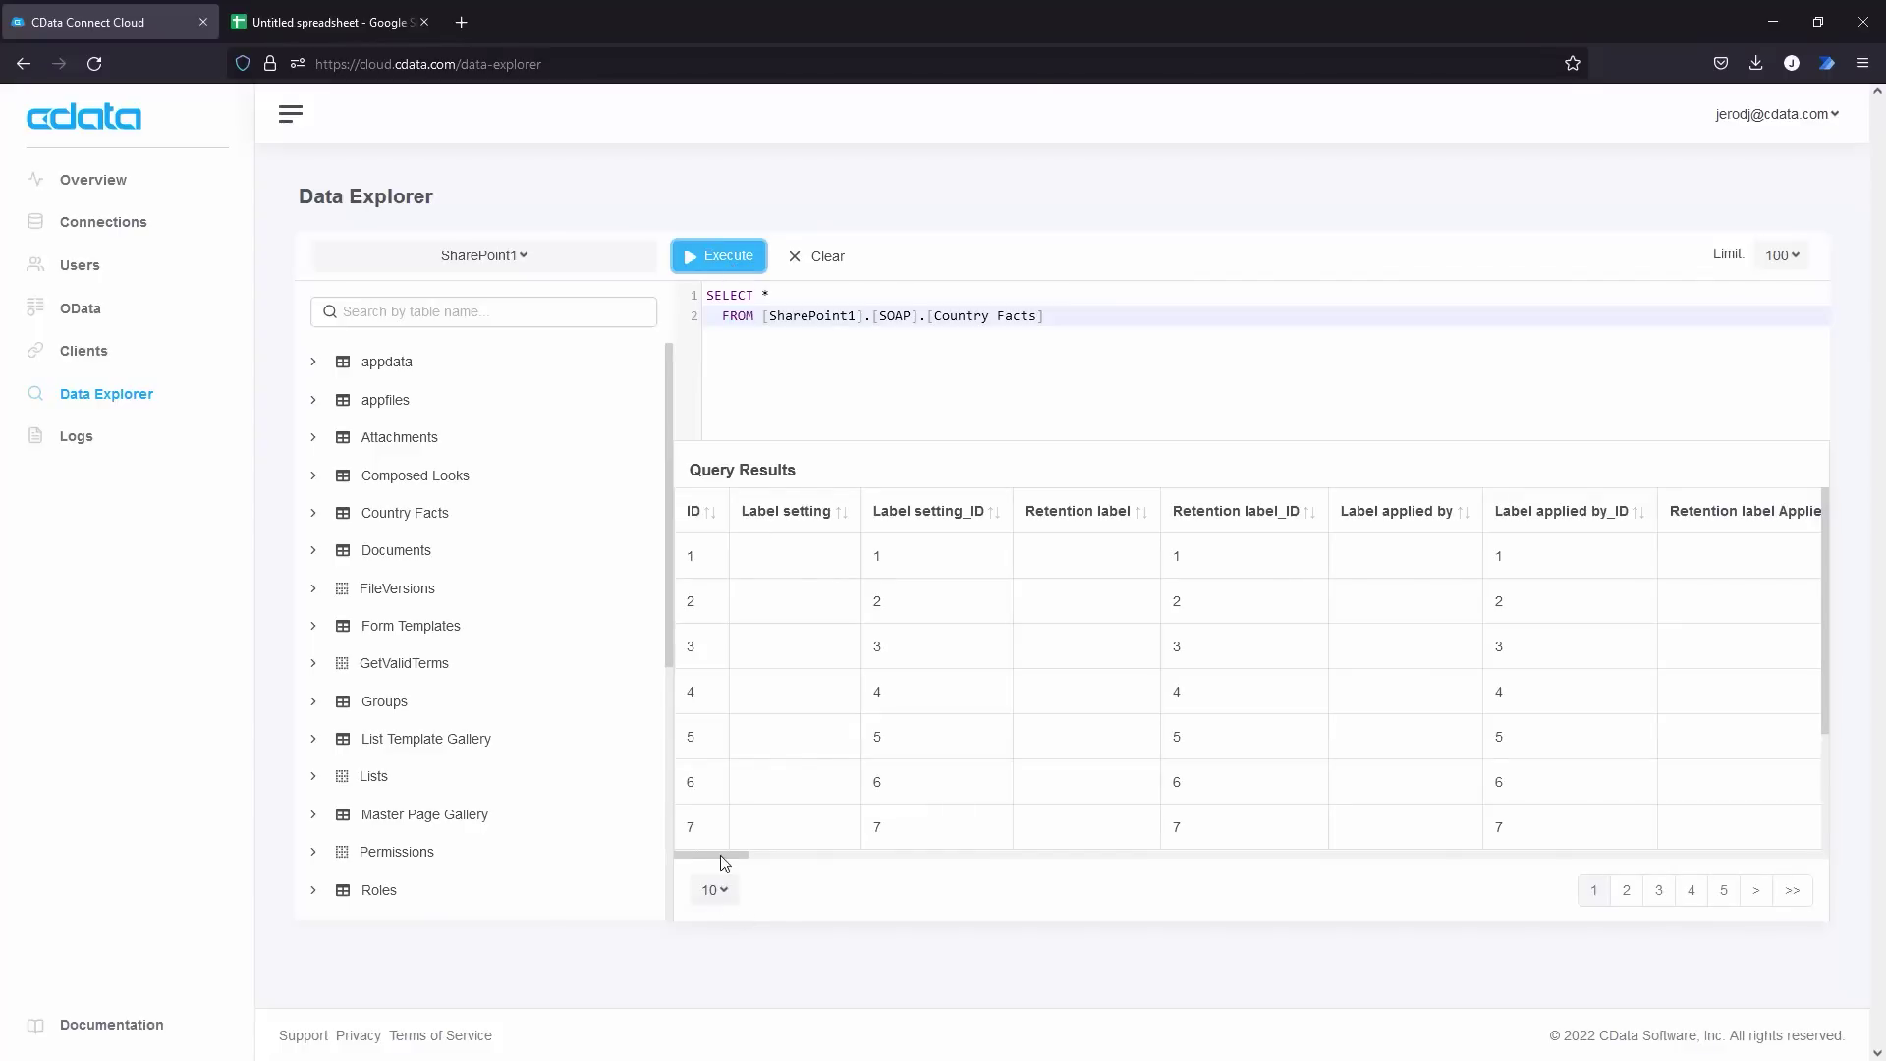
left_click_drag(727, 855, 1007, 864)
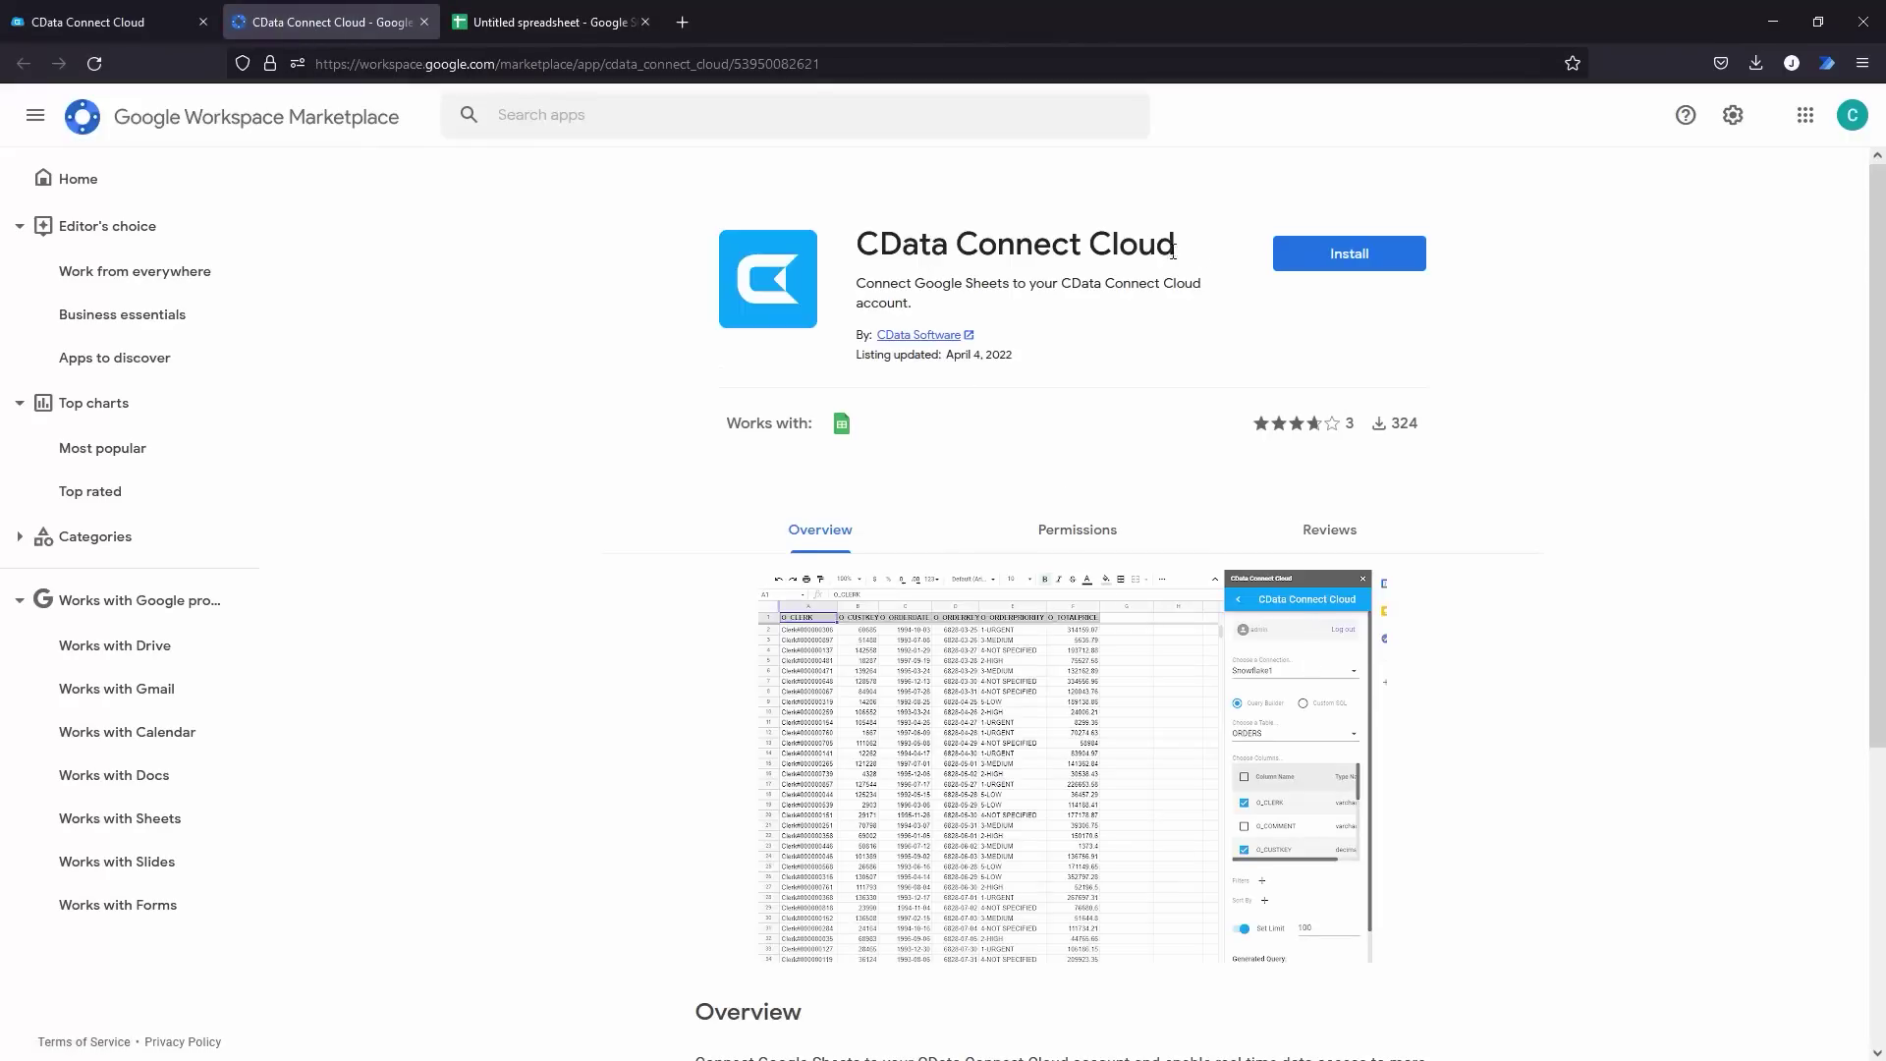
Step: Install the CData Connect Cloud add-on, allowing Google account access, then return to the Untitled spreadsheet
left_click(1341, 255)
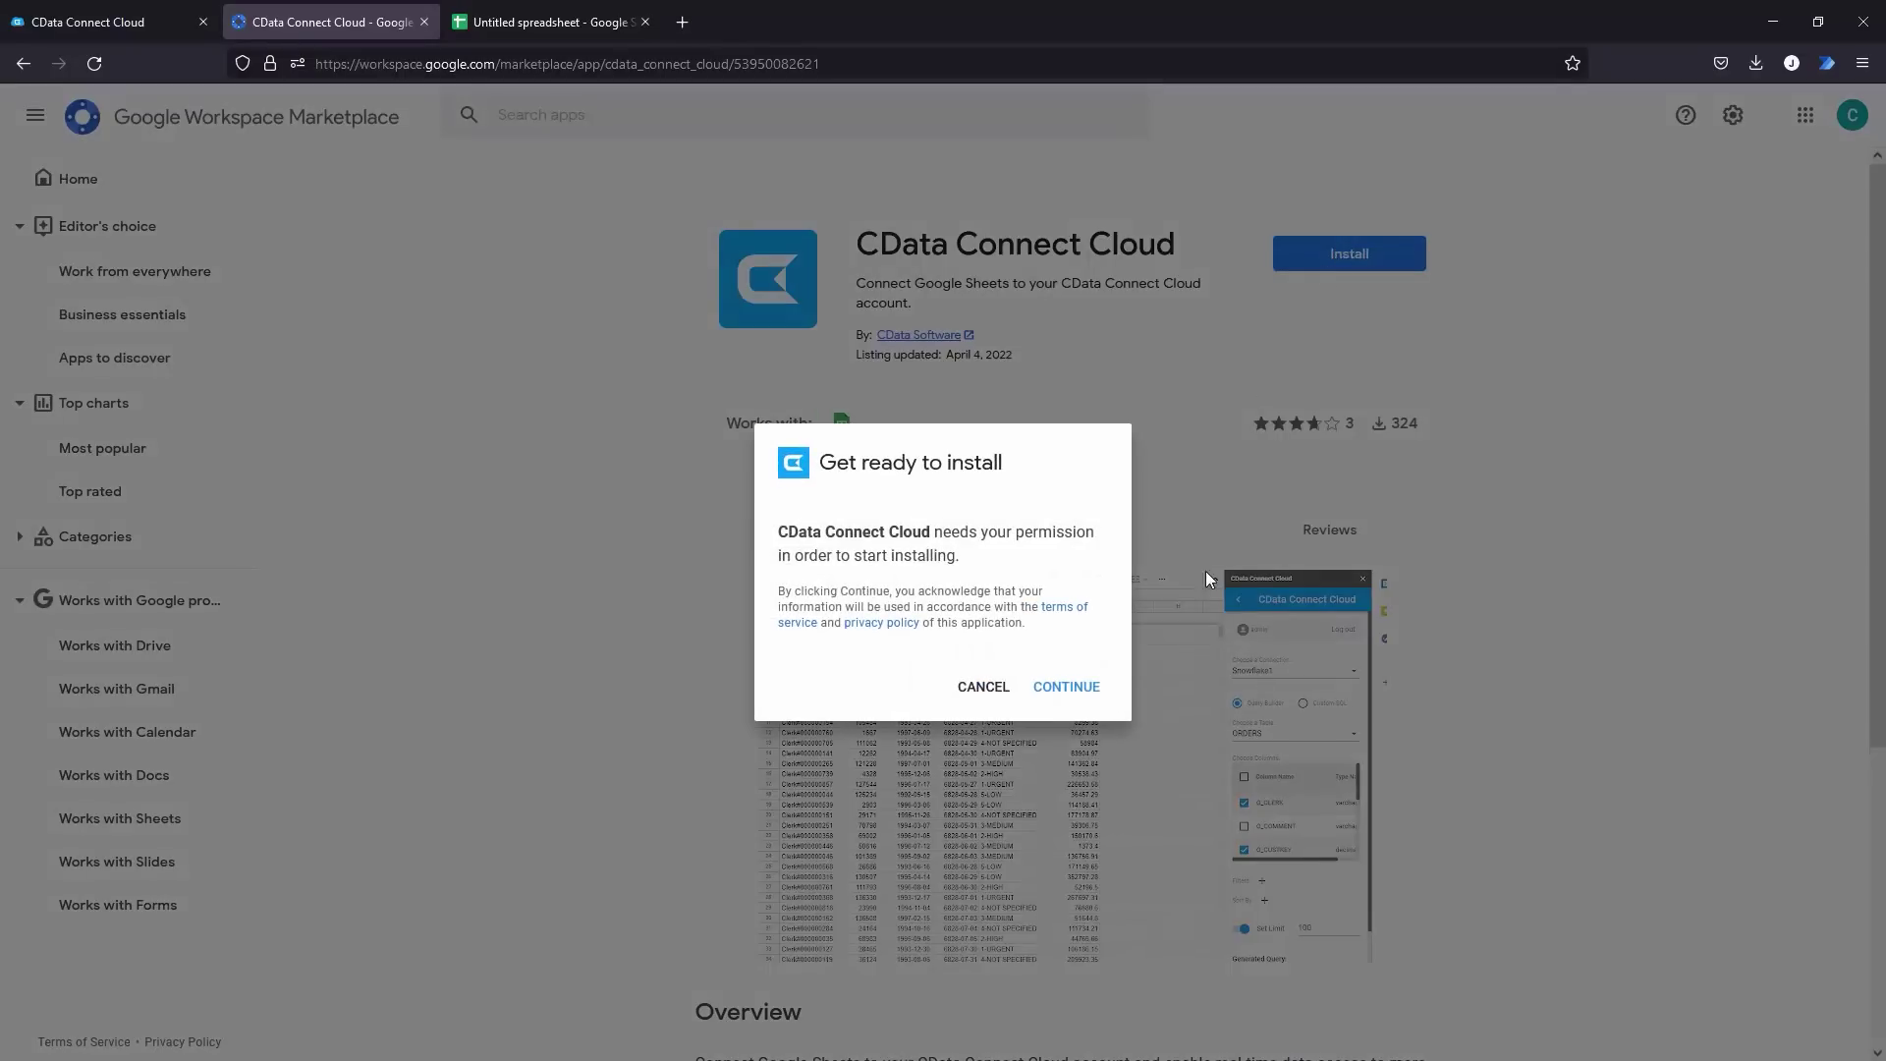
left_click(1081, 687)
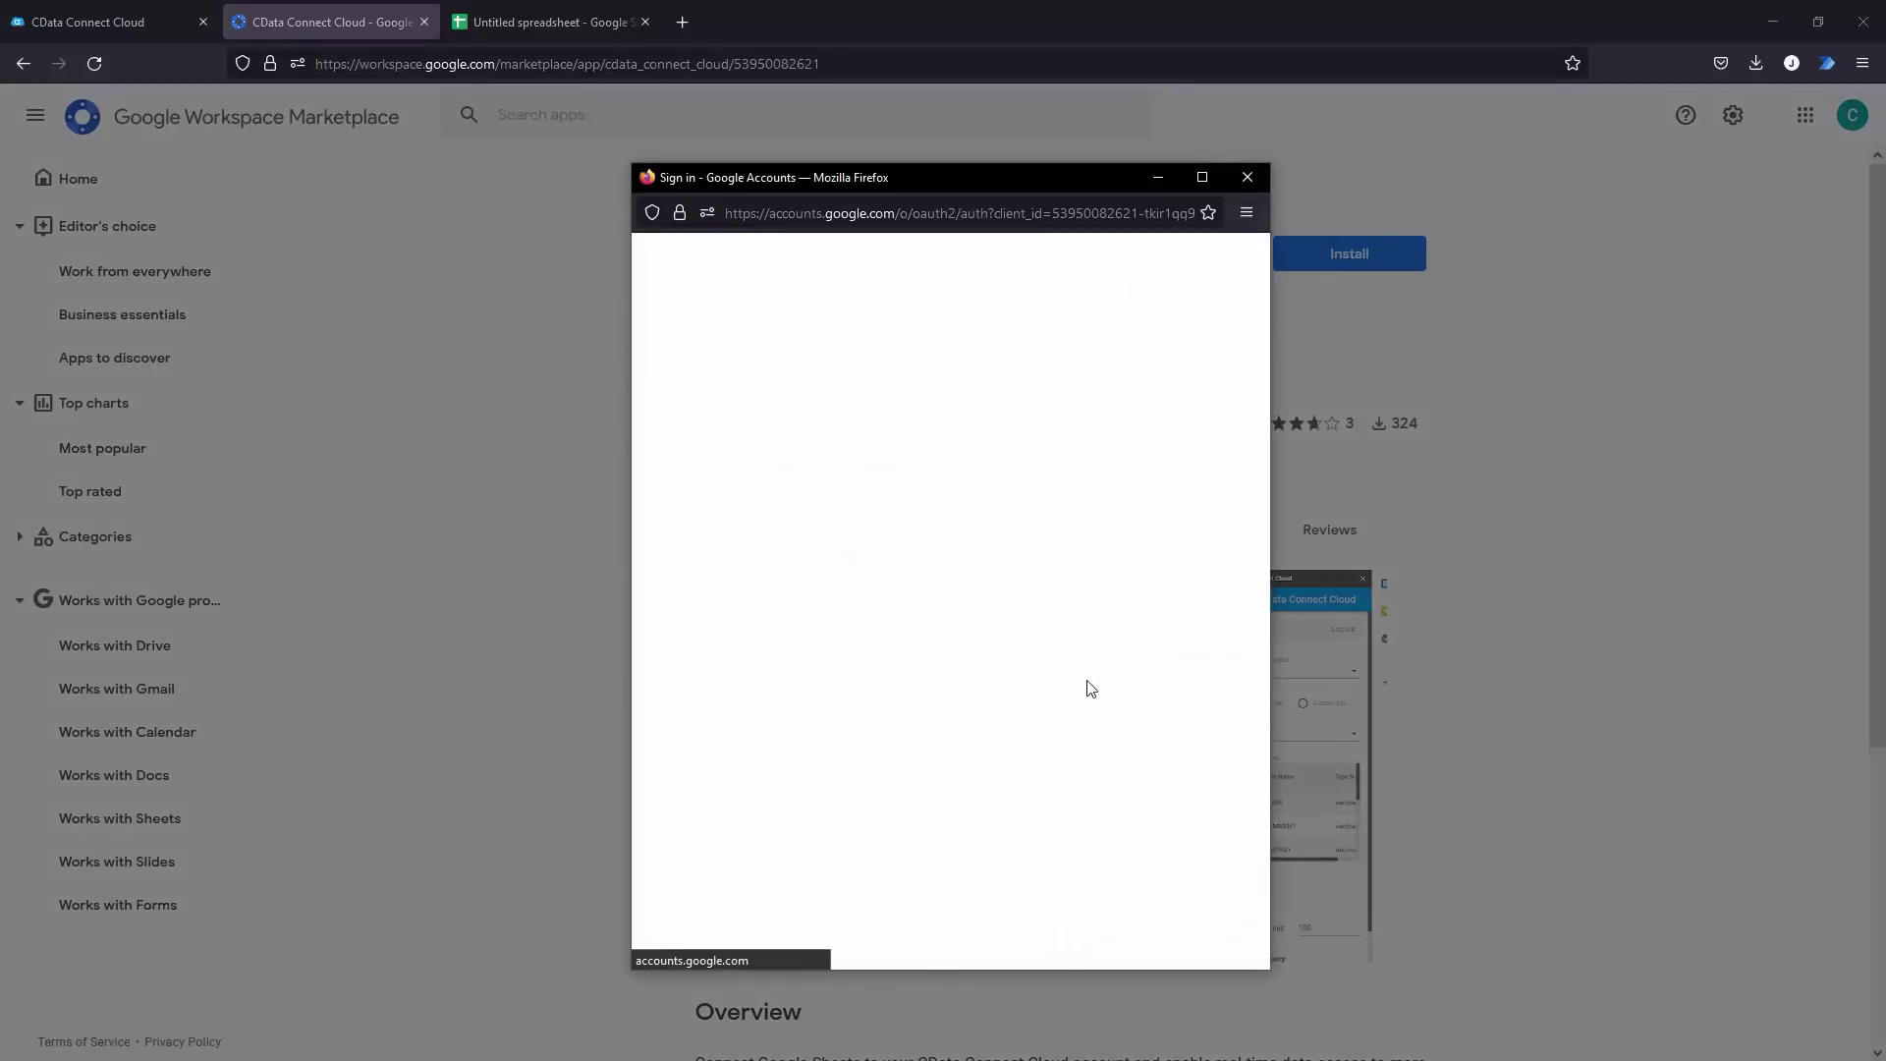
left_click(923, 602)
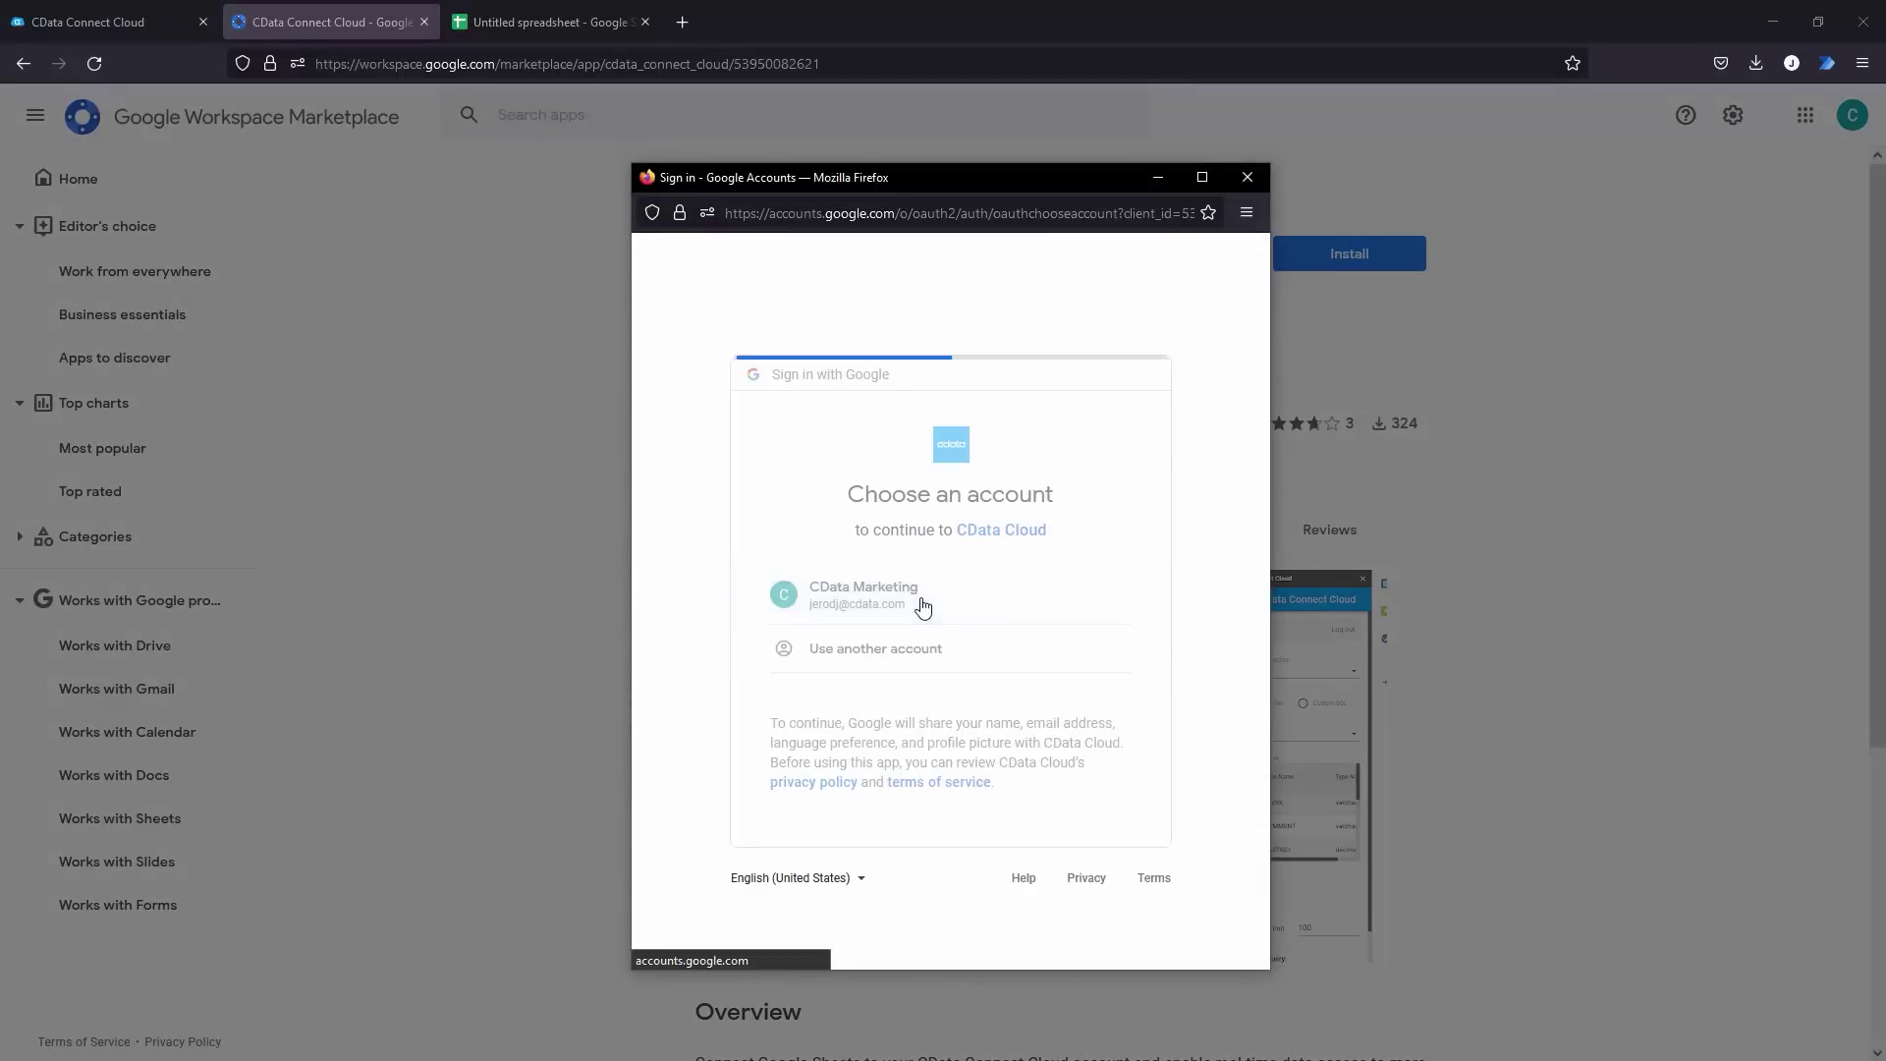
scroll(923, 616, "down", 3)
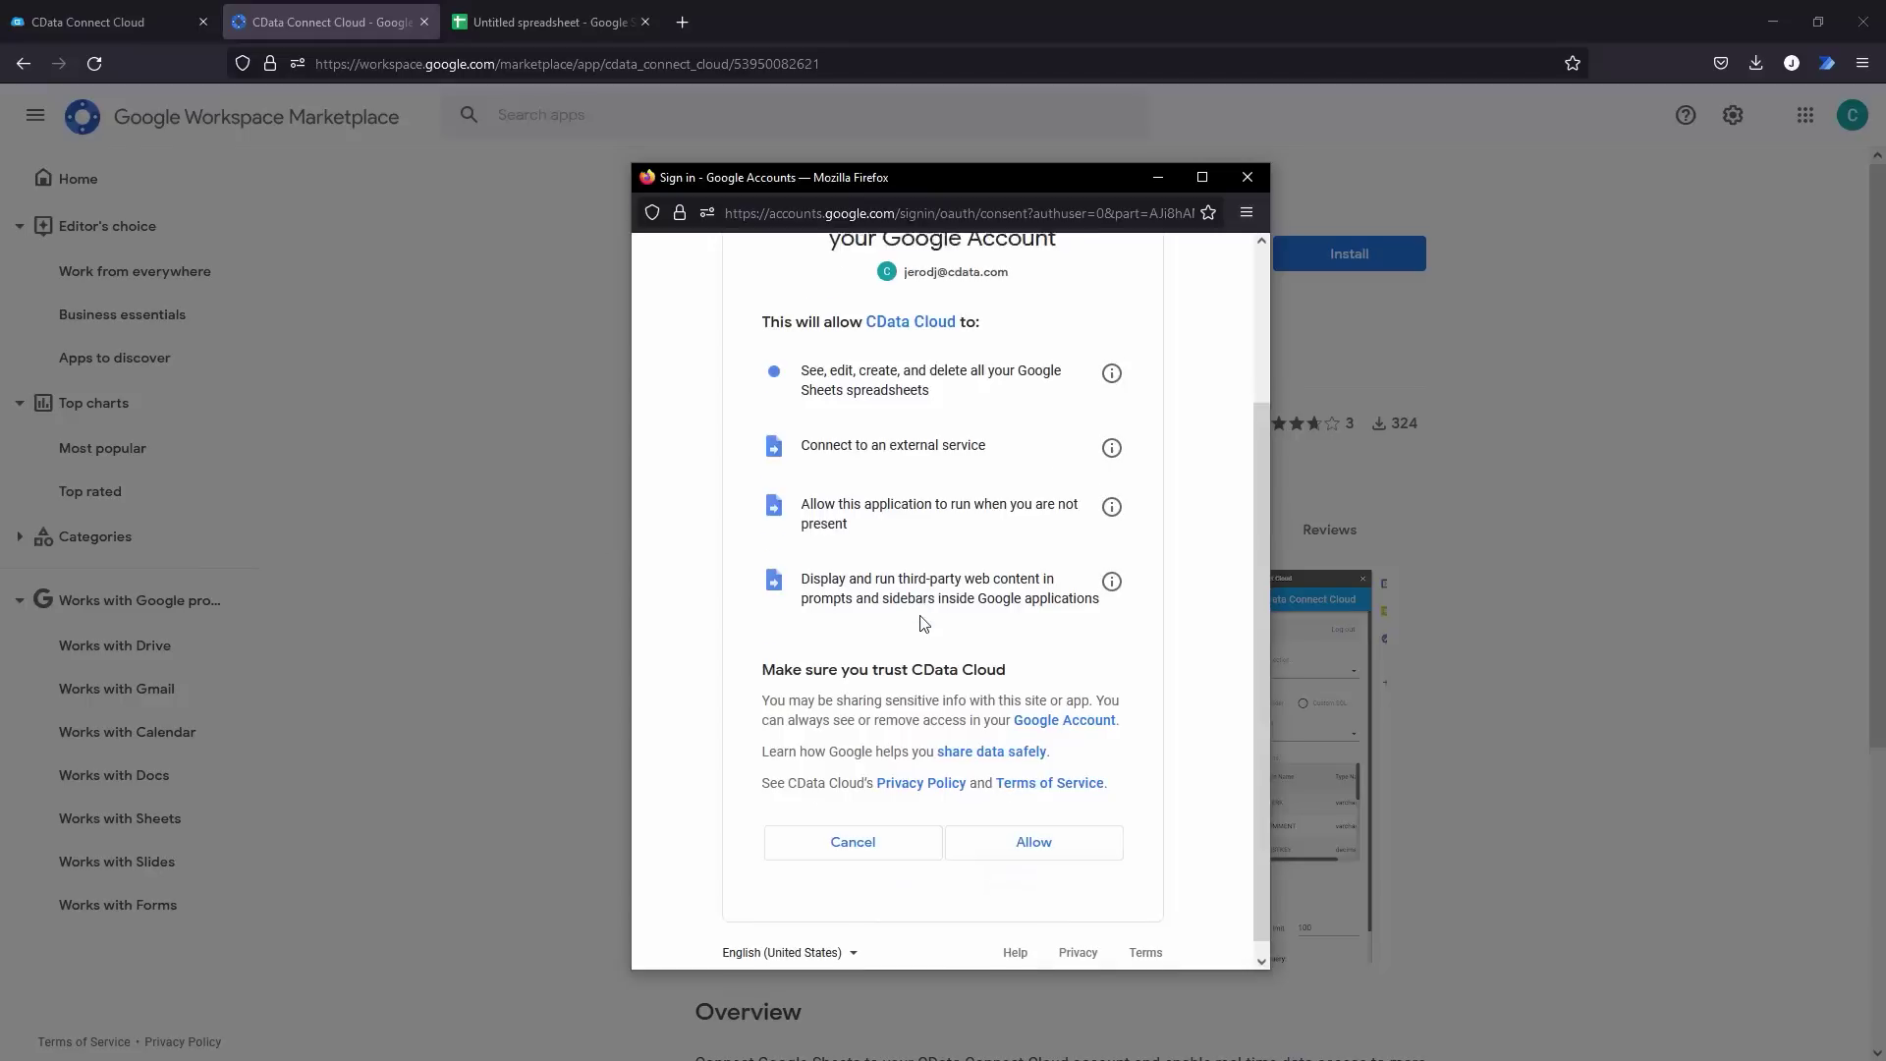
left_click(1027, 835)
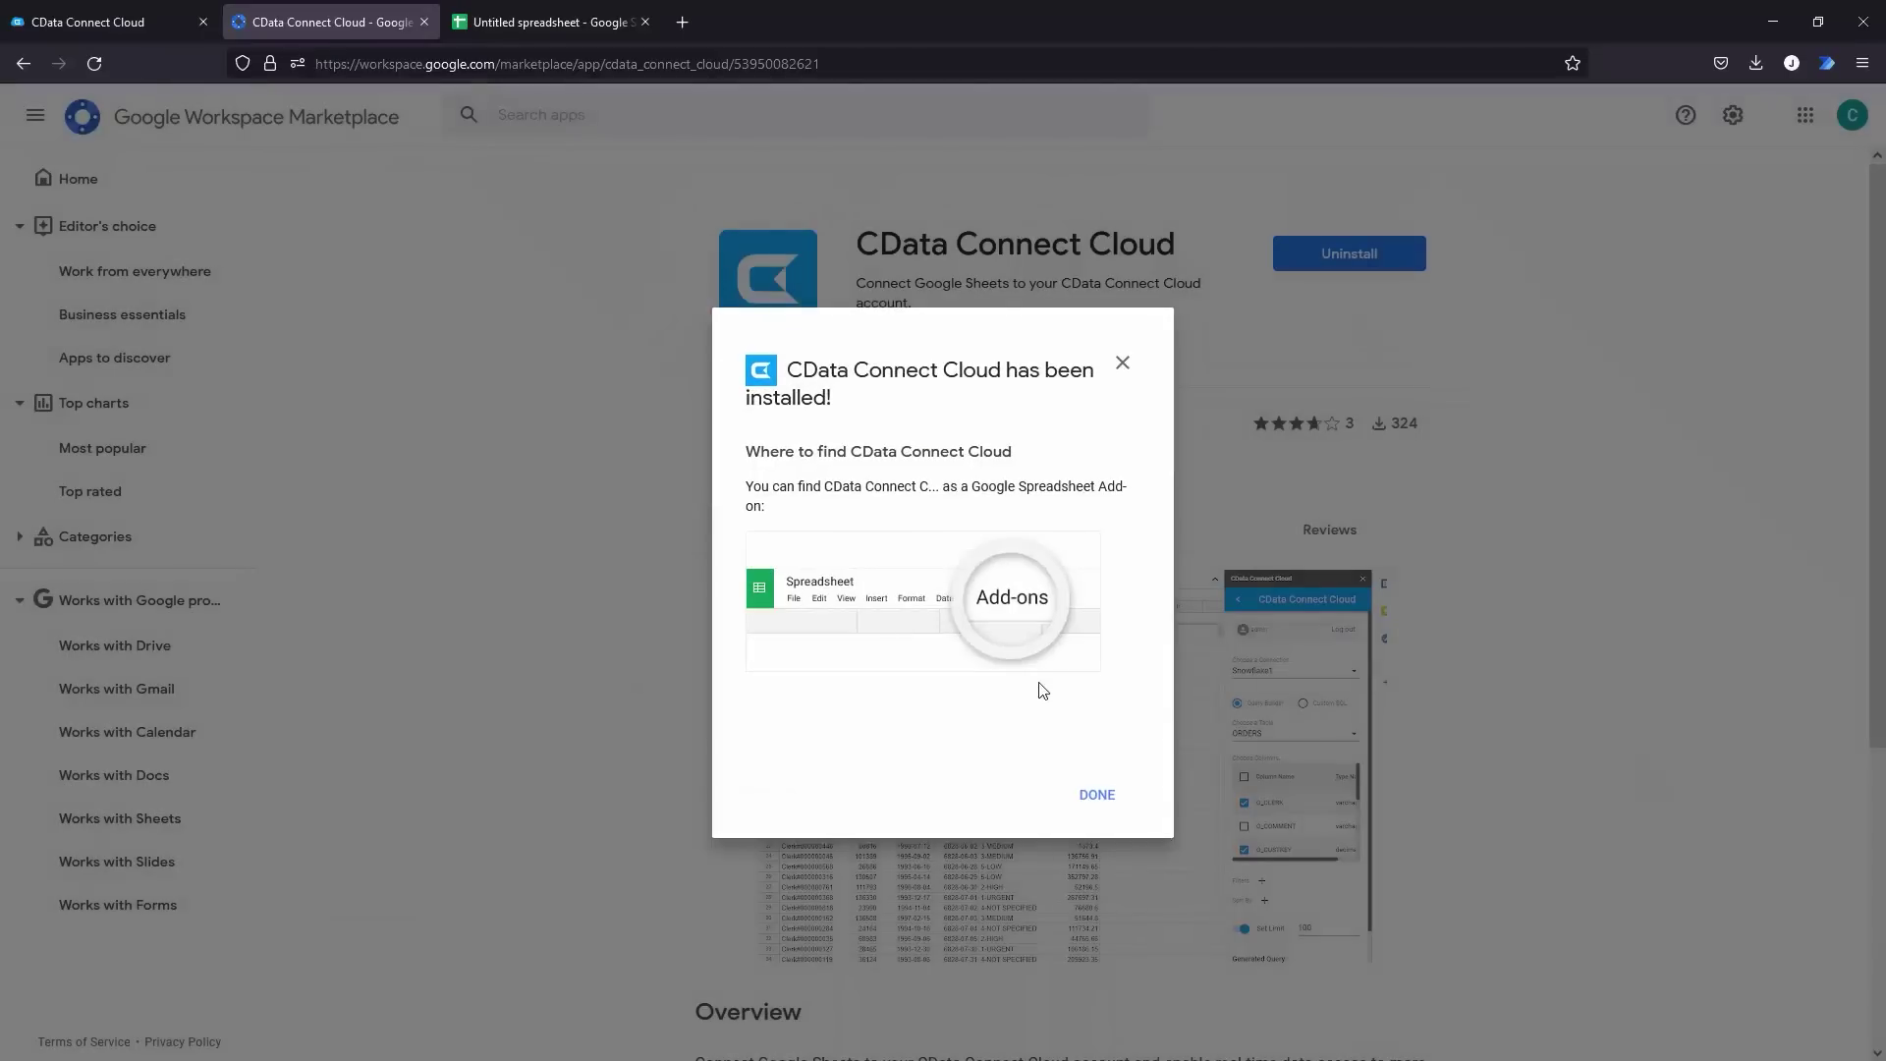
left_click(1088, 804)
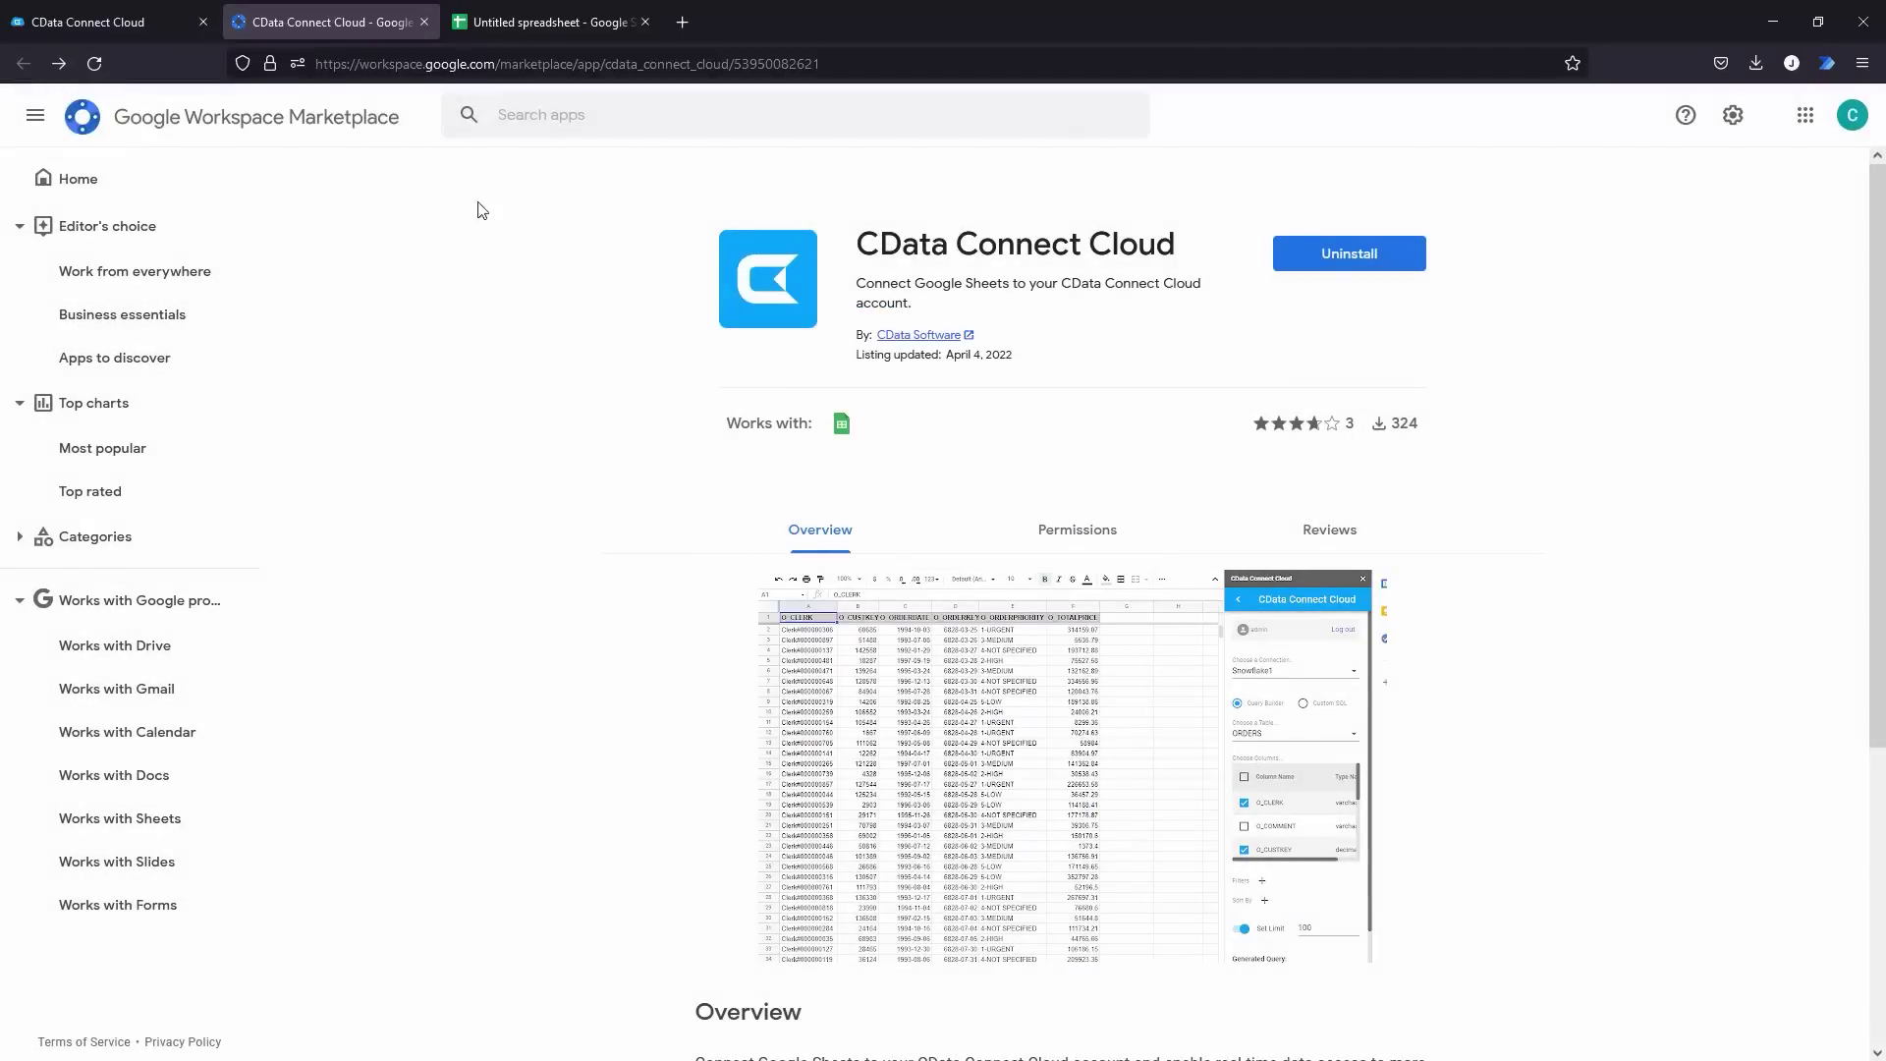
left_click(482, 27)
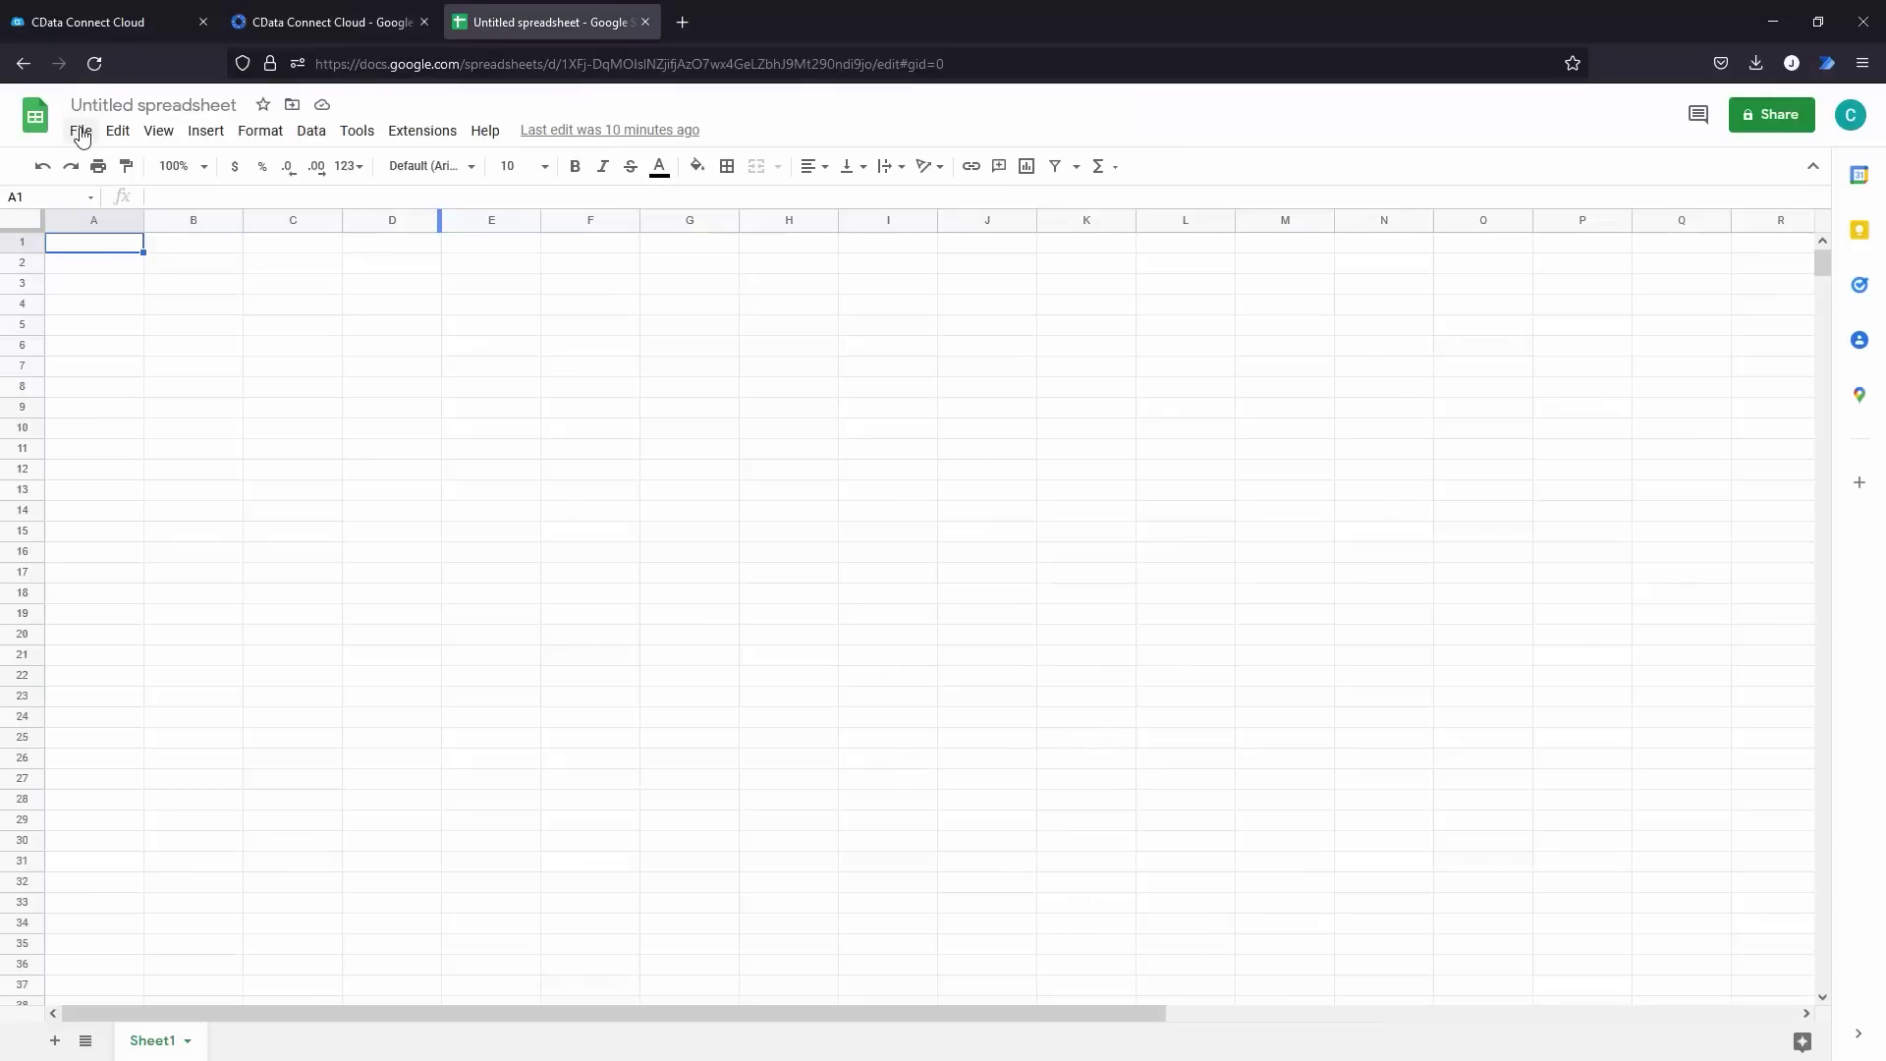
Step: Launch the CData Connect Cloud add-on and start an import from SharePoint1's SOAP.Country_Facts table
left_click(424, 130)
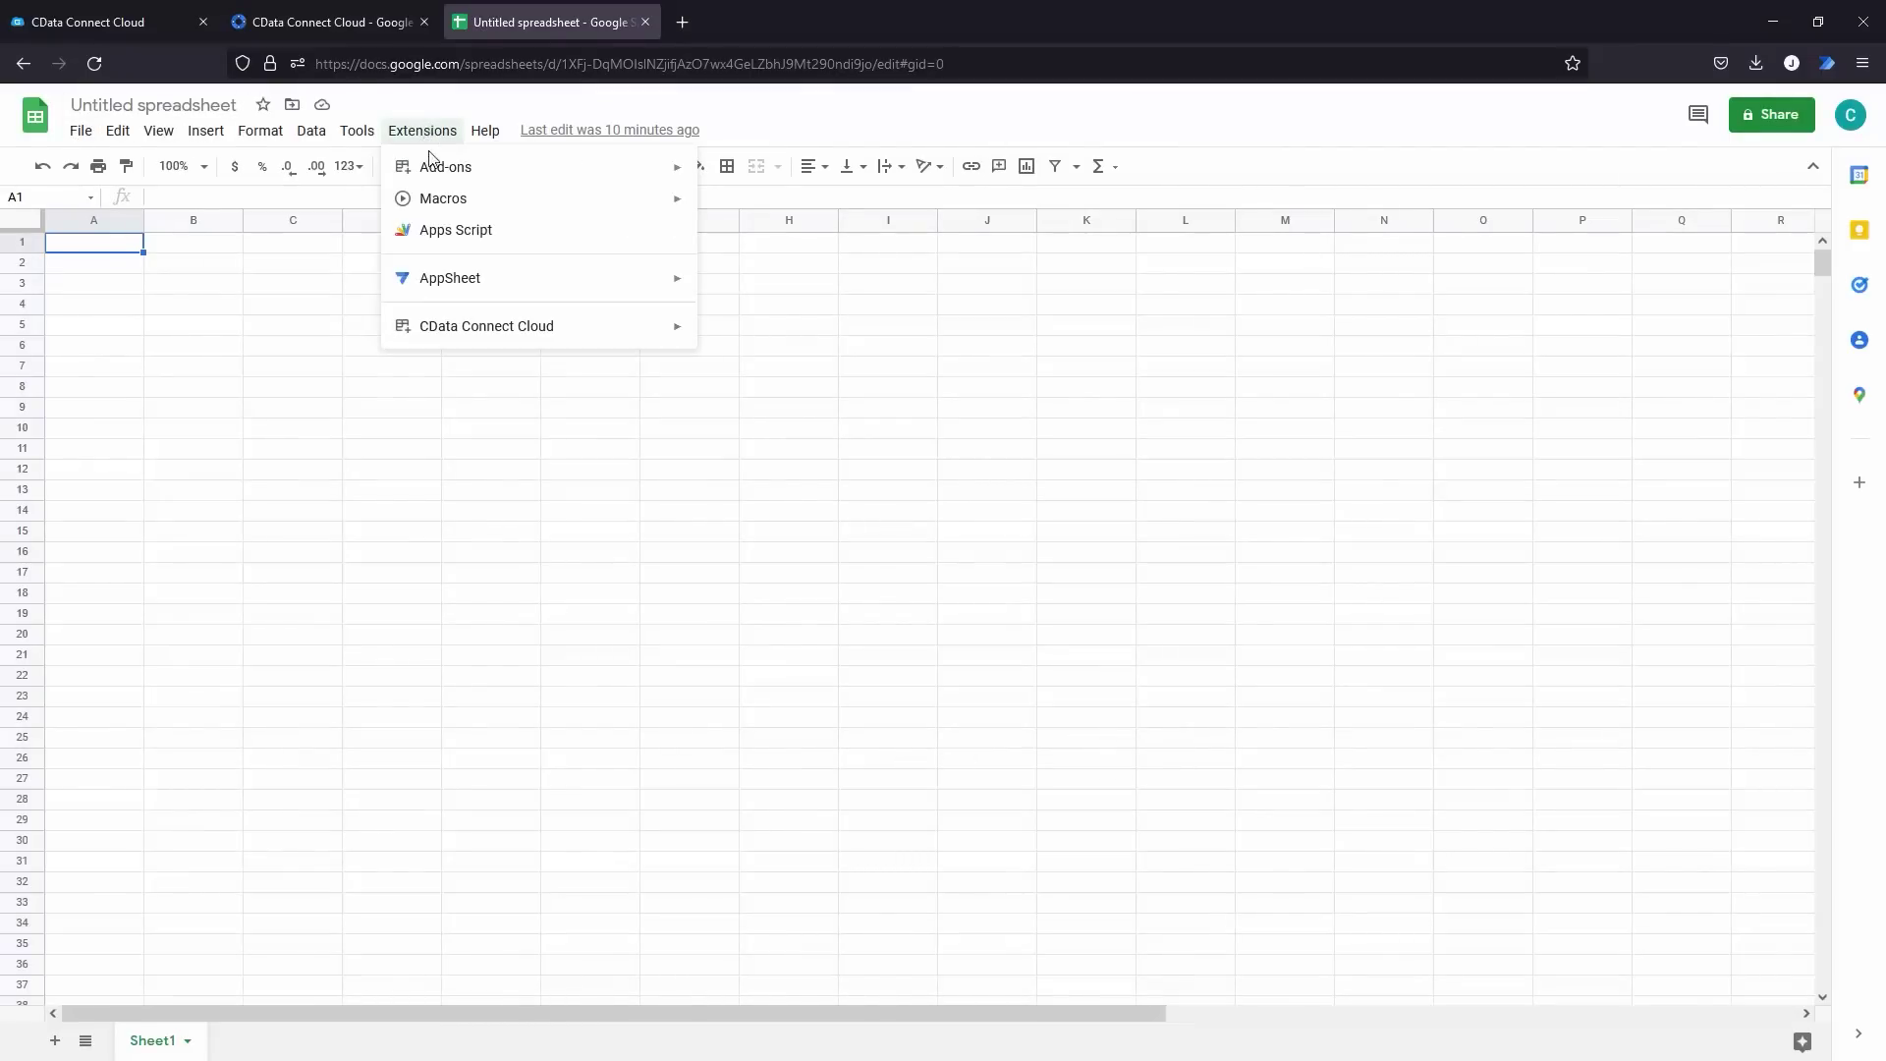
mouse_move(470, 335)
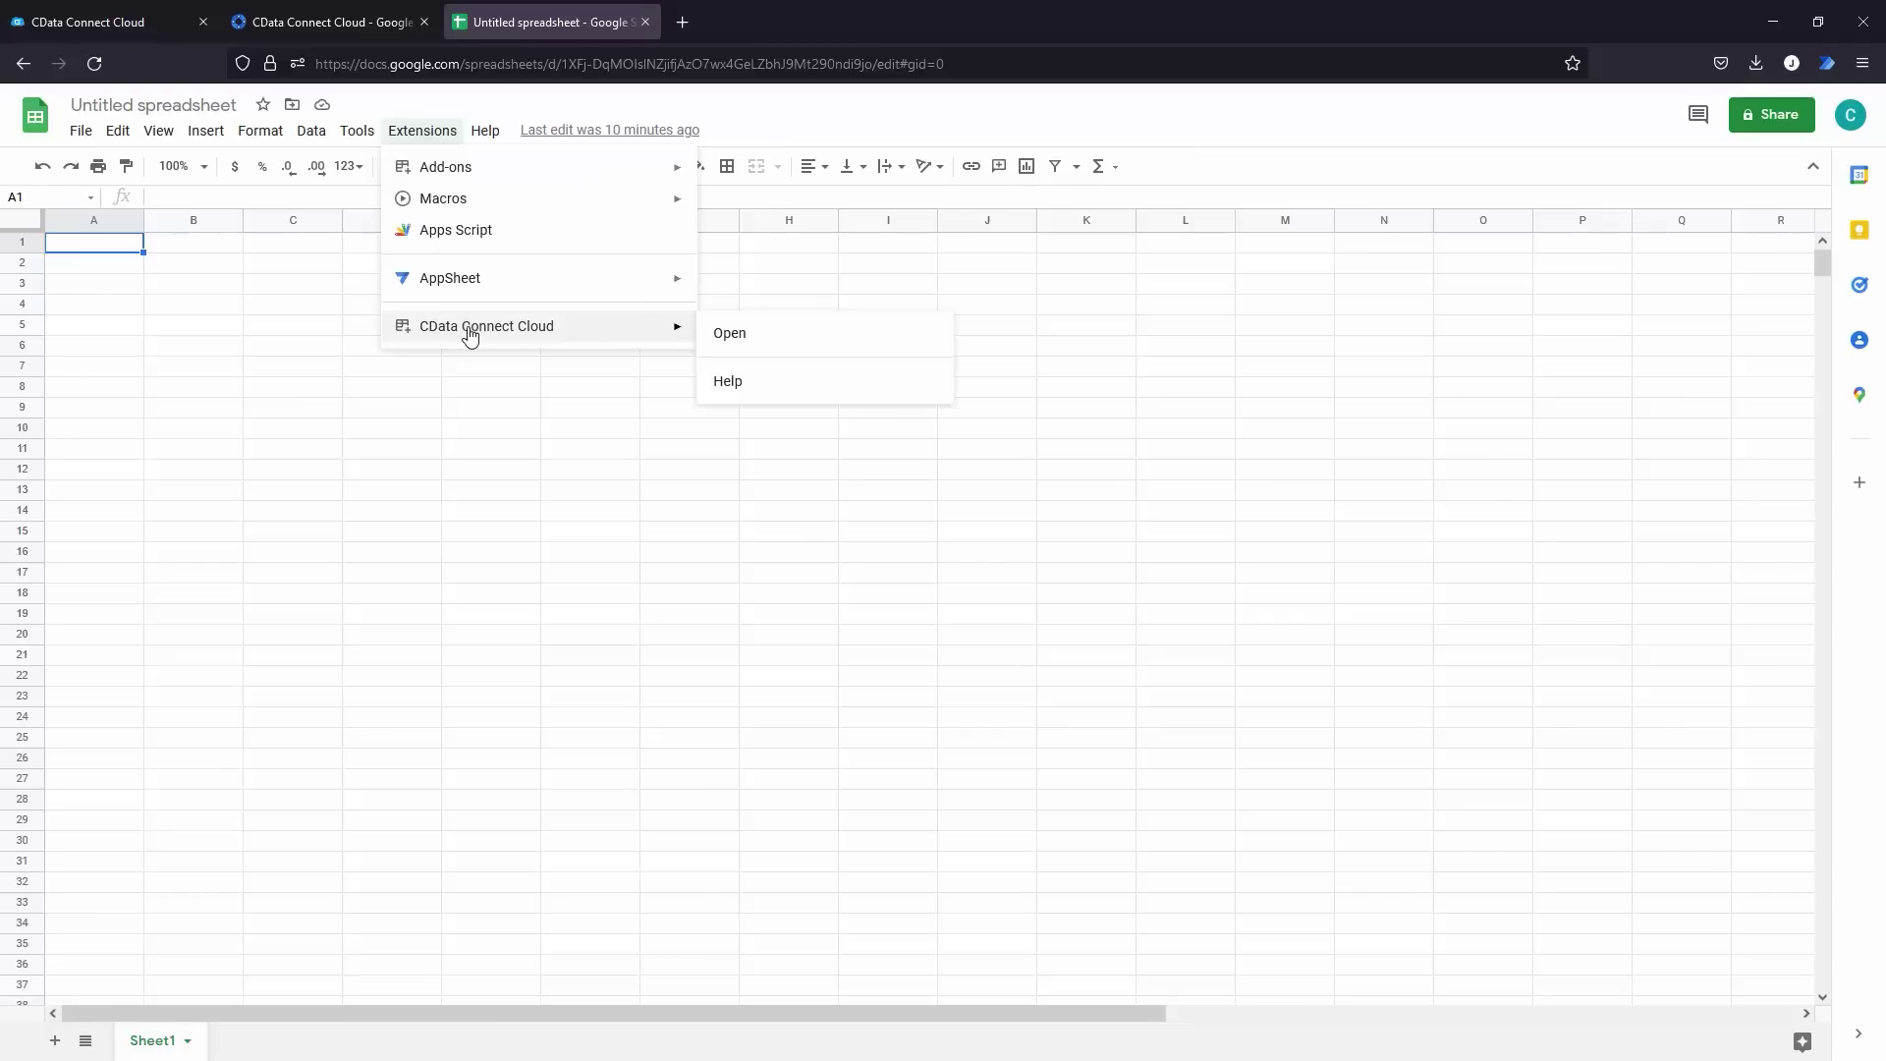
left_click(825, 336)
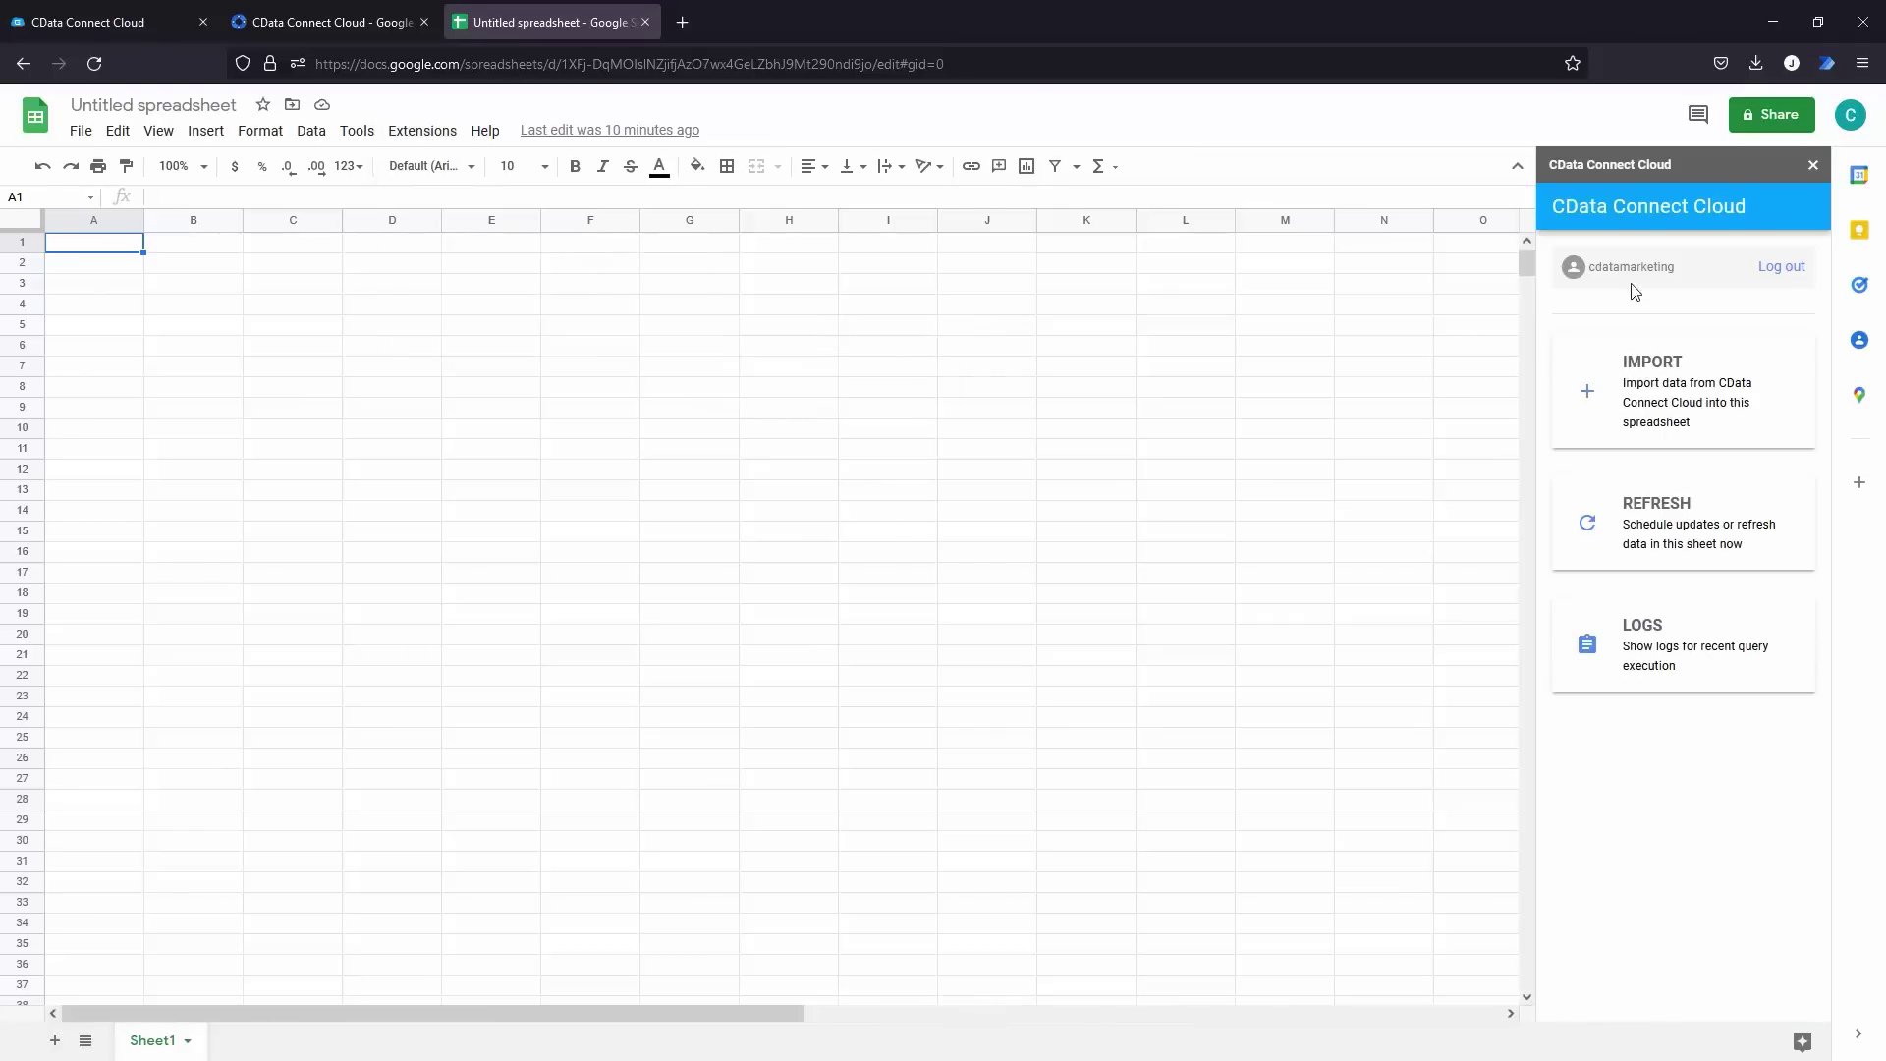
left_click(1643, 373)
left_click(1638, 349)
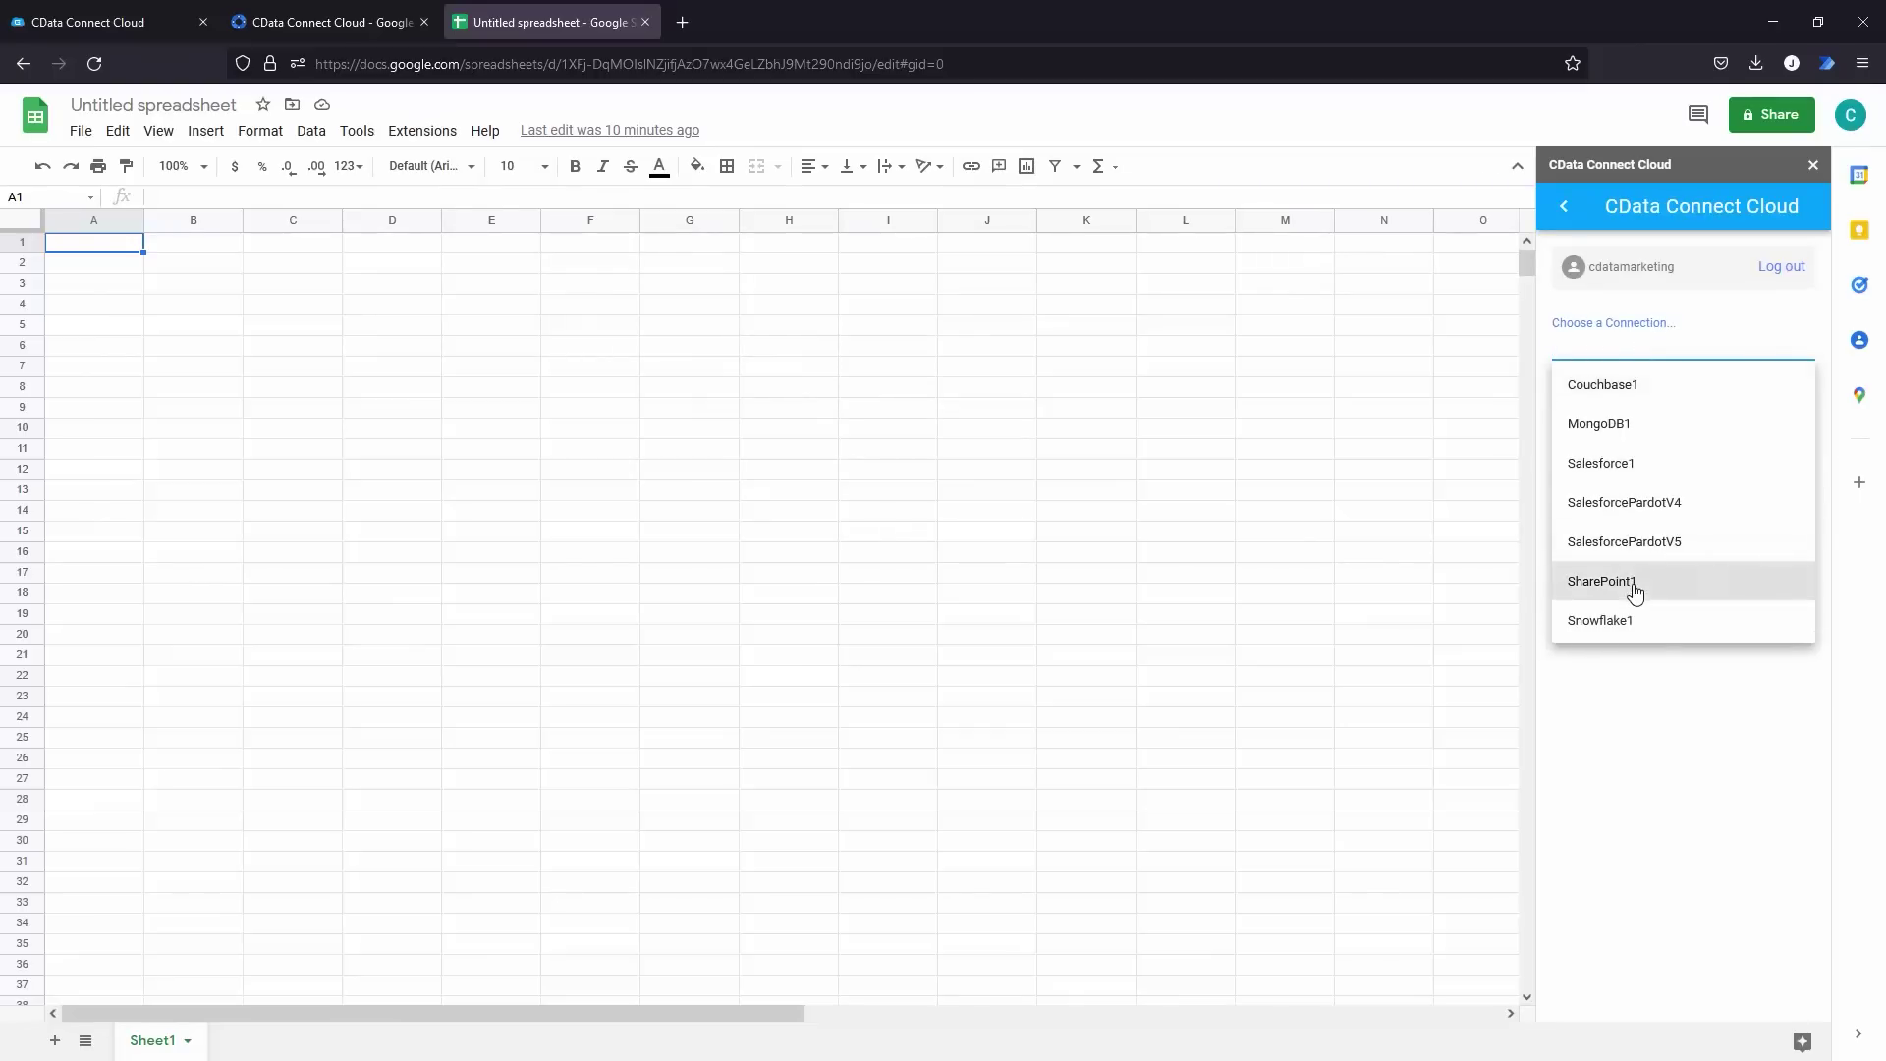
left_click(1635, 588)
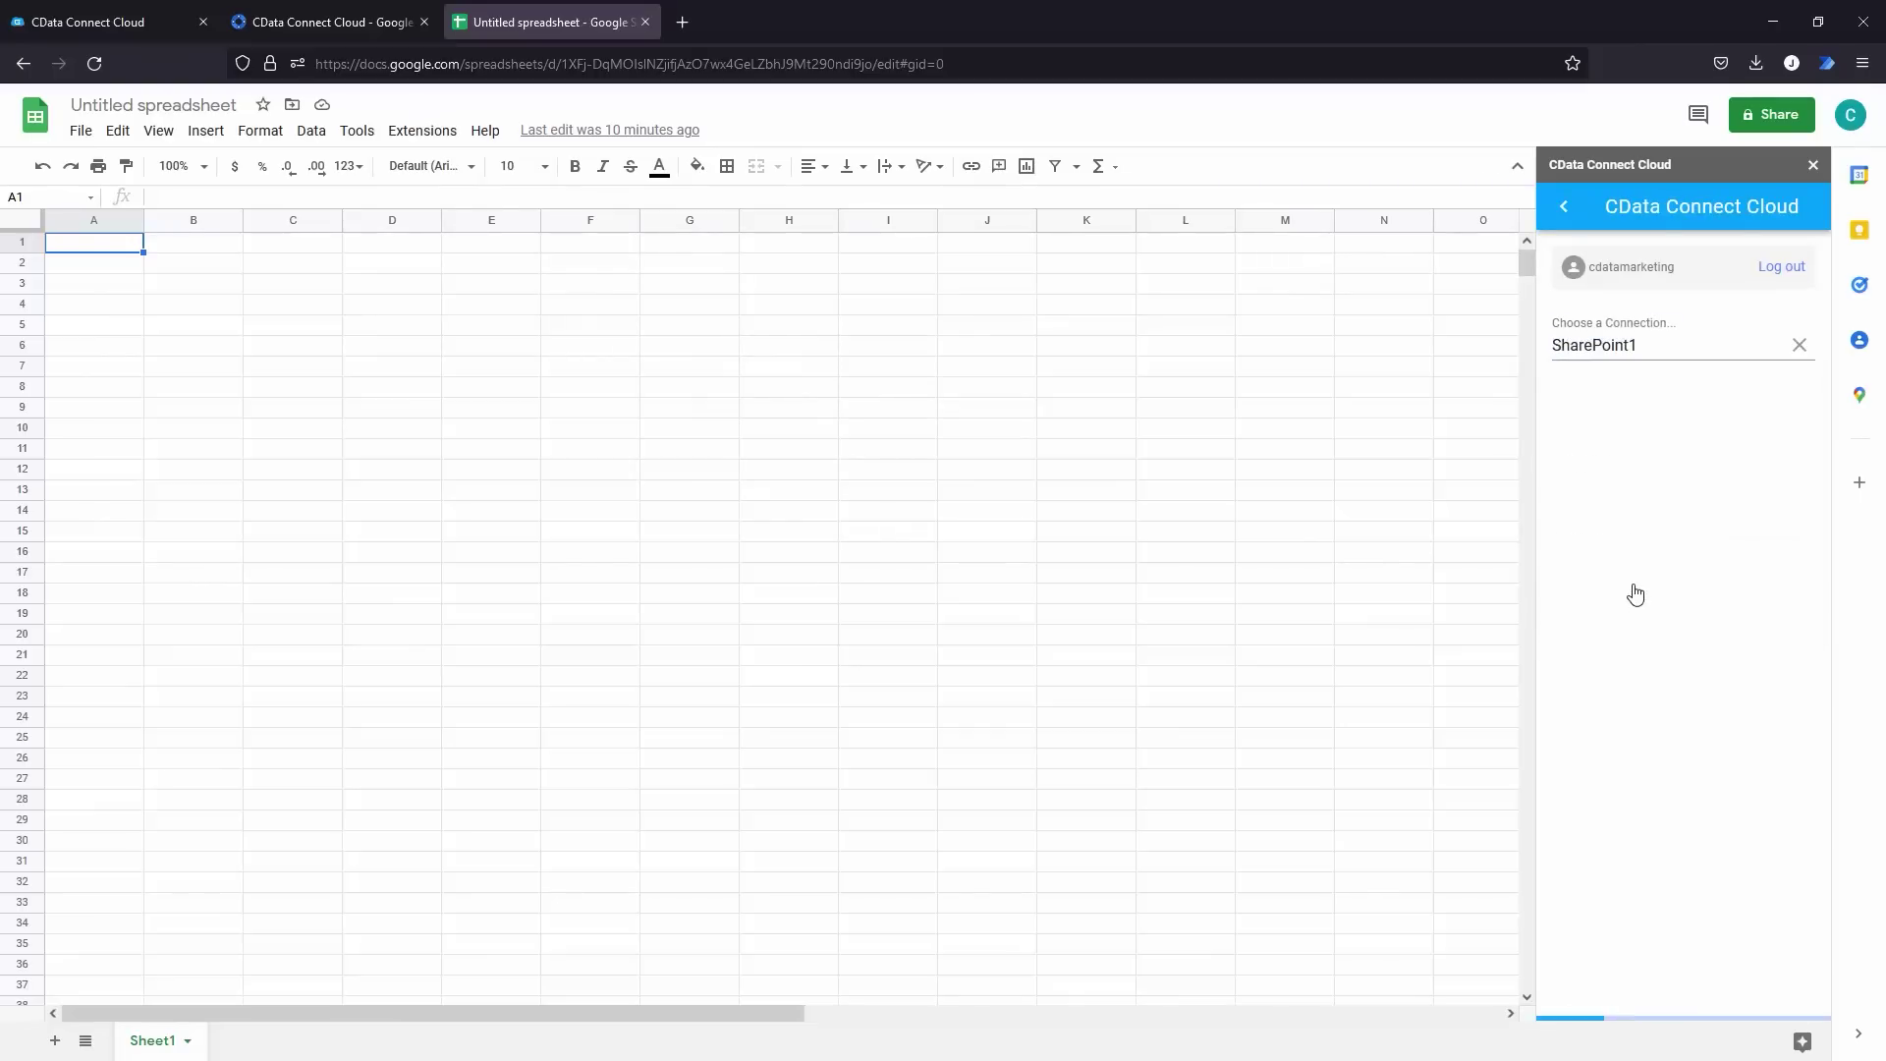
left_click(1745, 472)
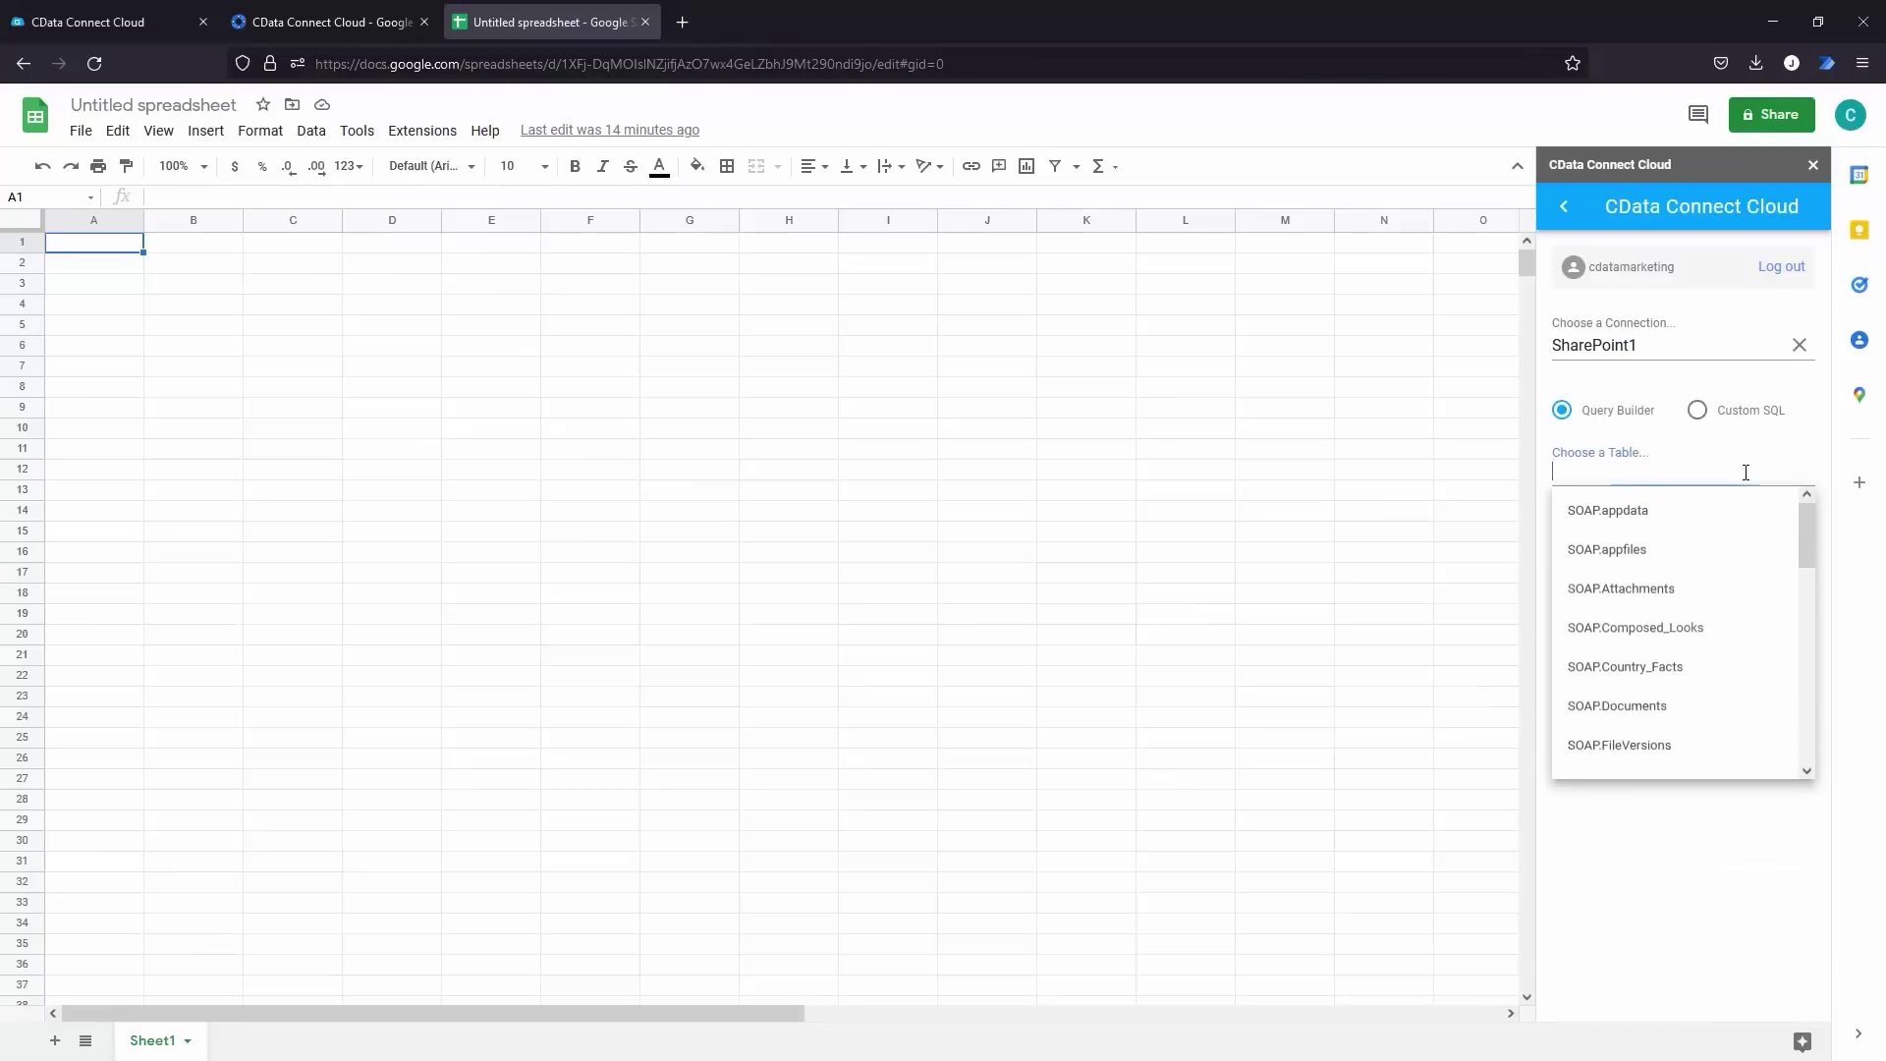
left_click(1705, 666)
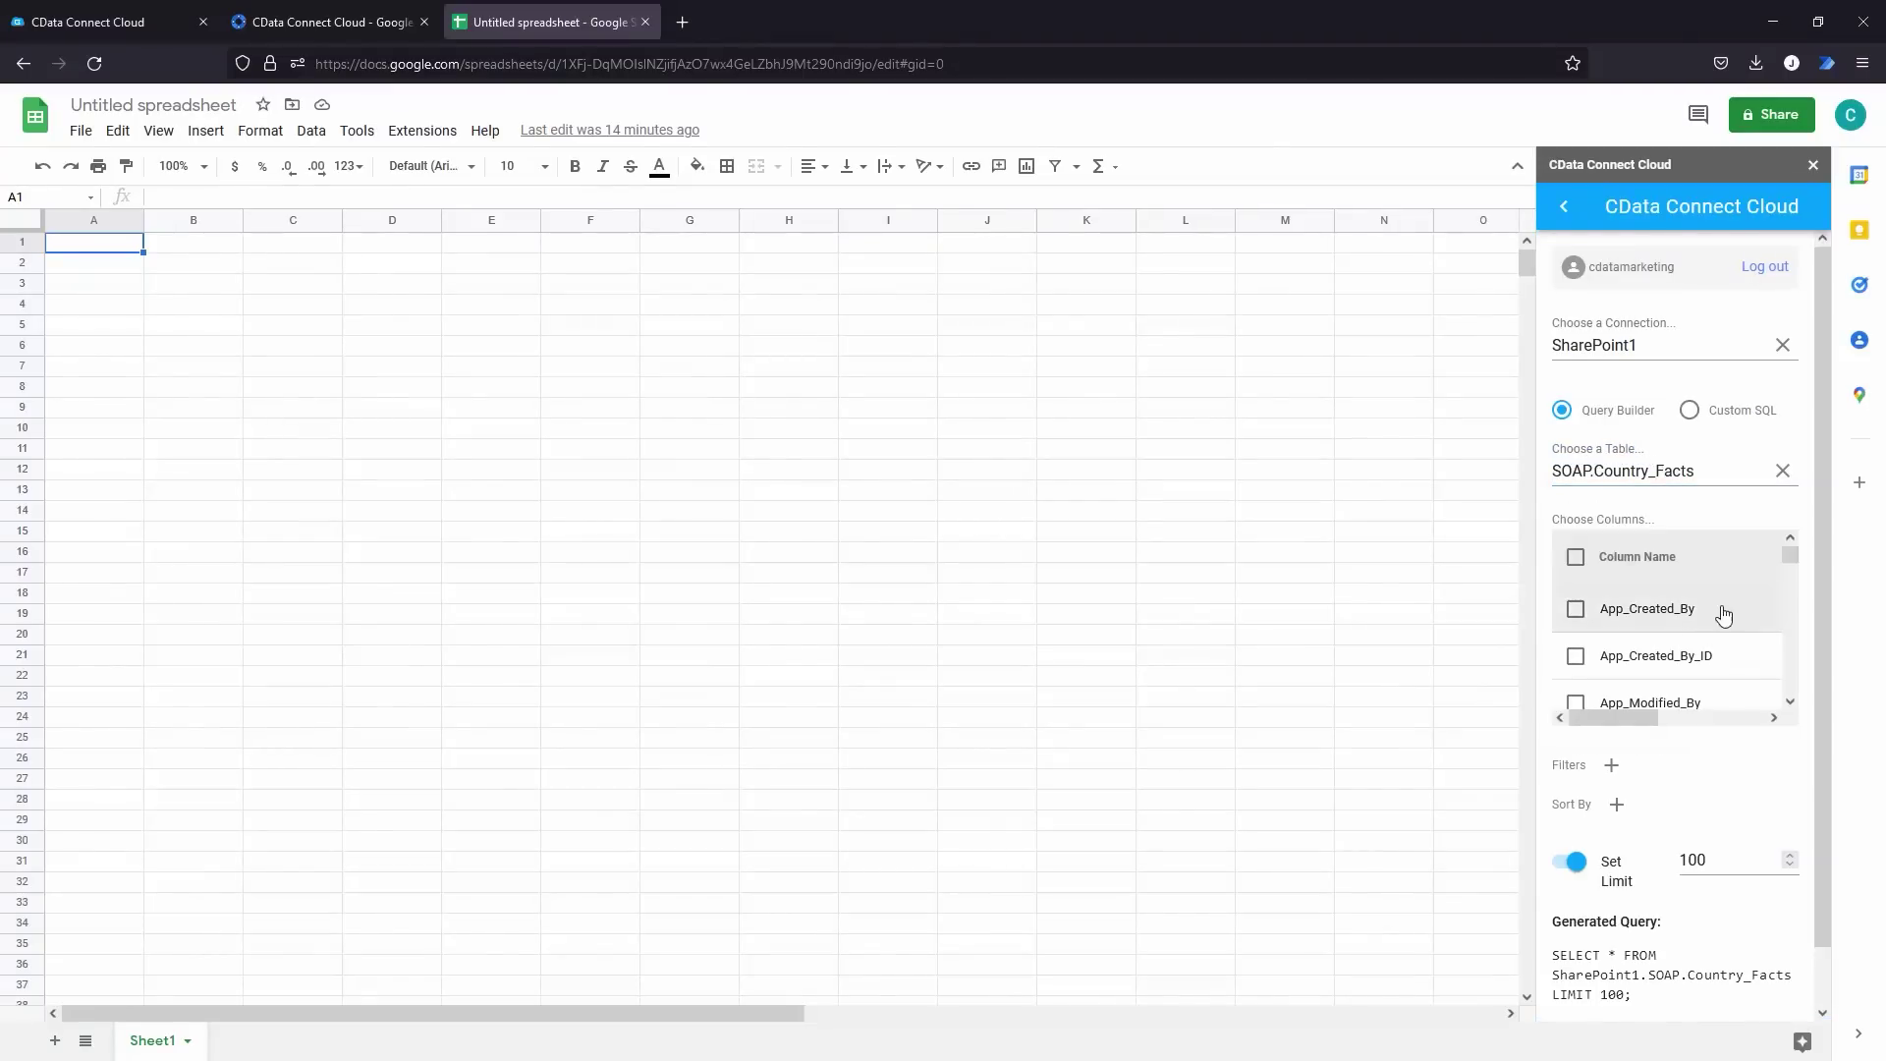
Step: Select the Area_sq_km_, birth rate, death rate and Title2 columns for the query
scroll(1719, 614, "down", 5)
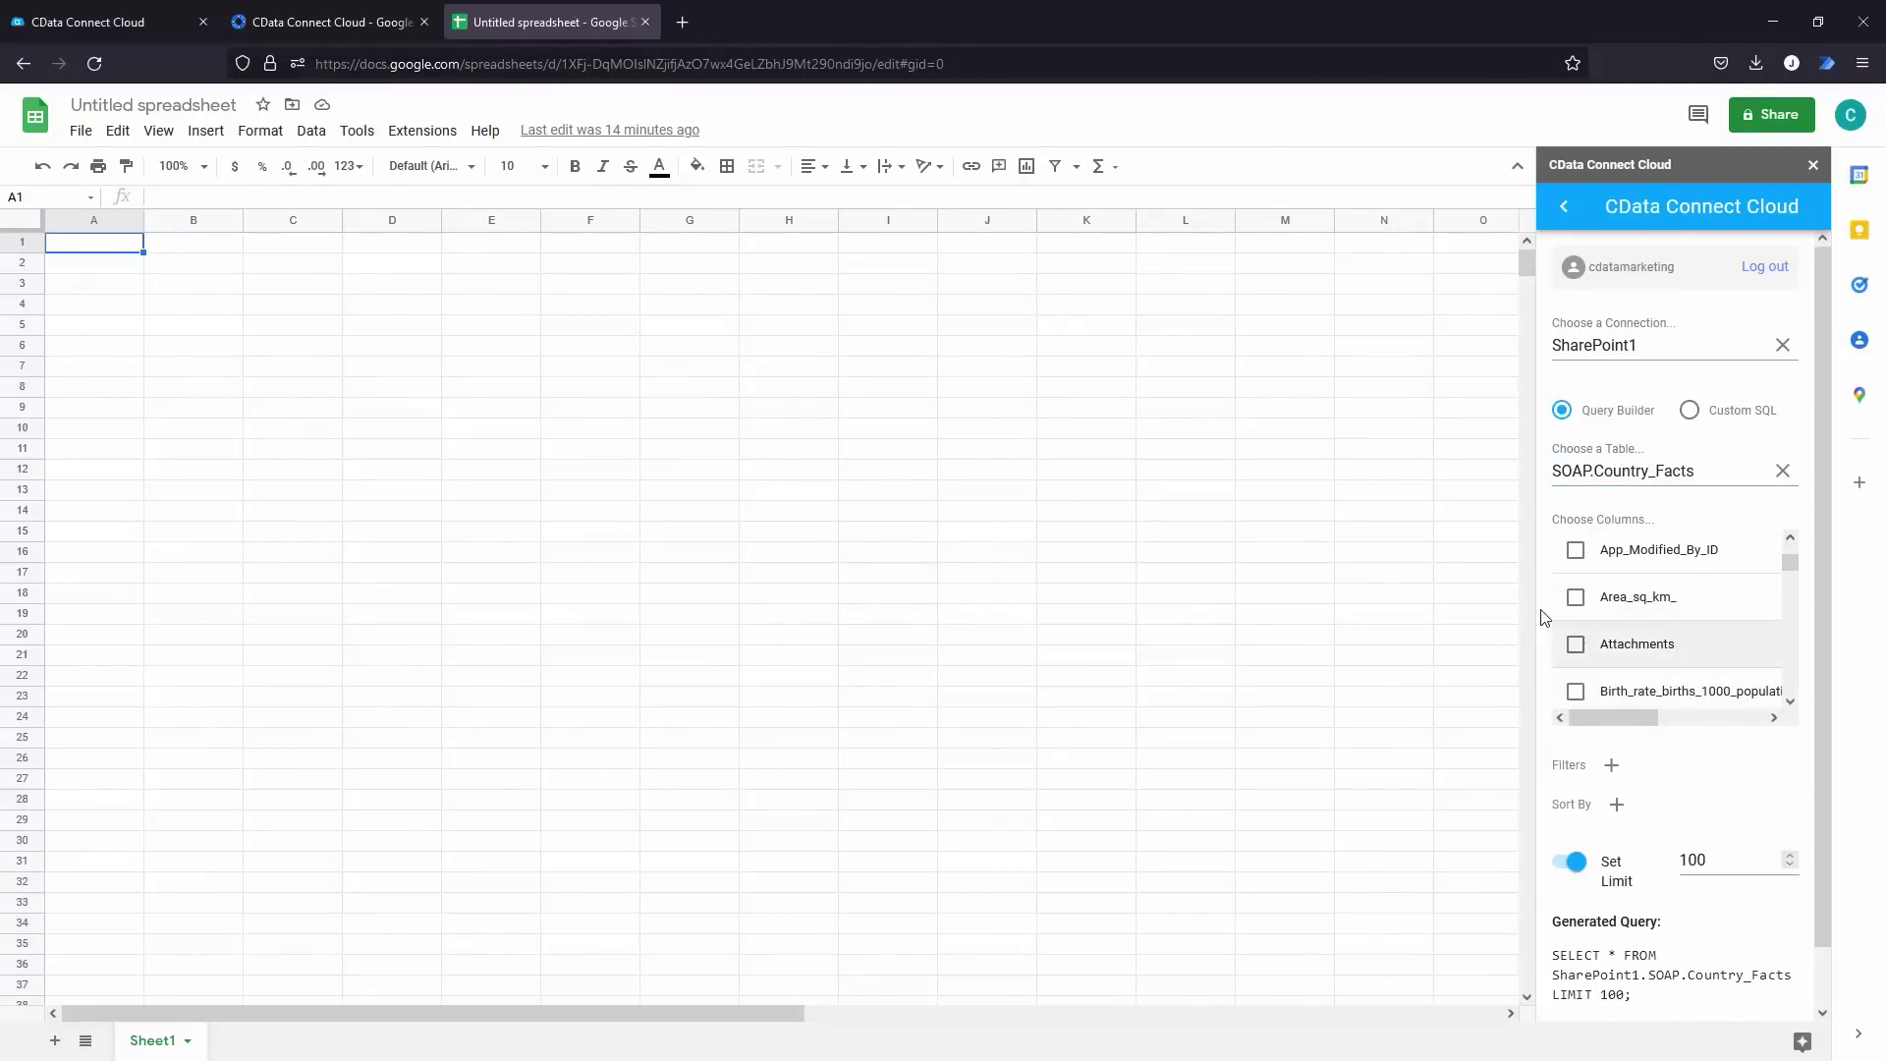
left_click(1577, 600)
left_click(1572, 694)
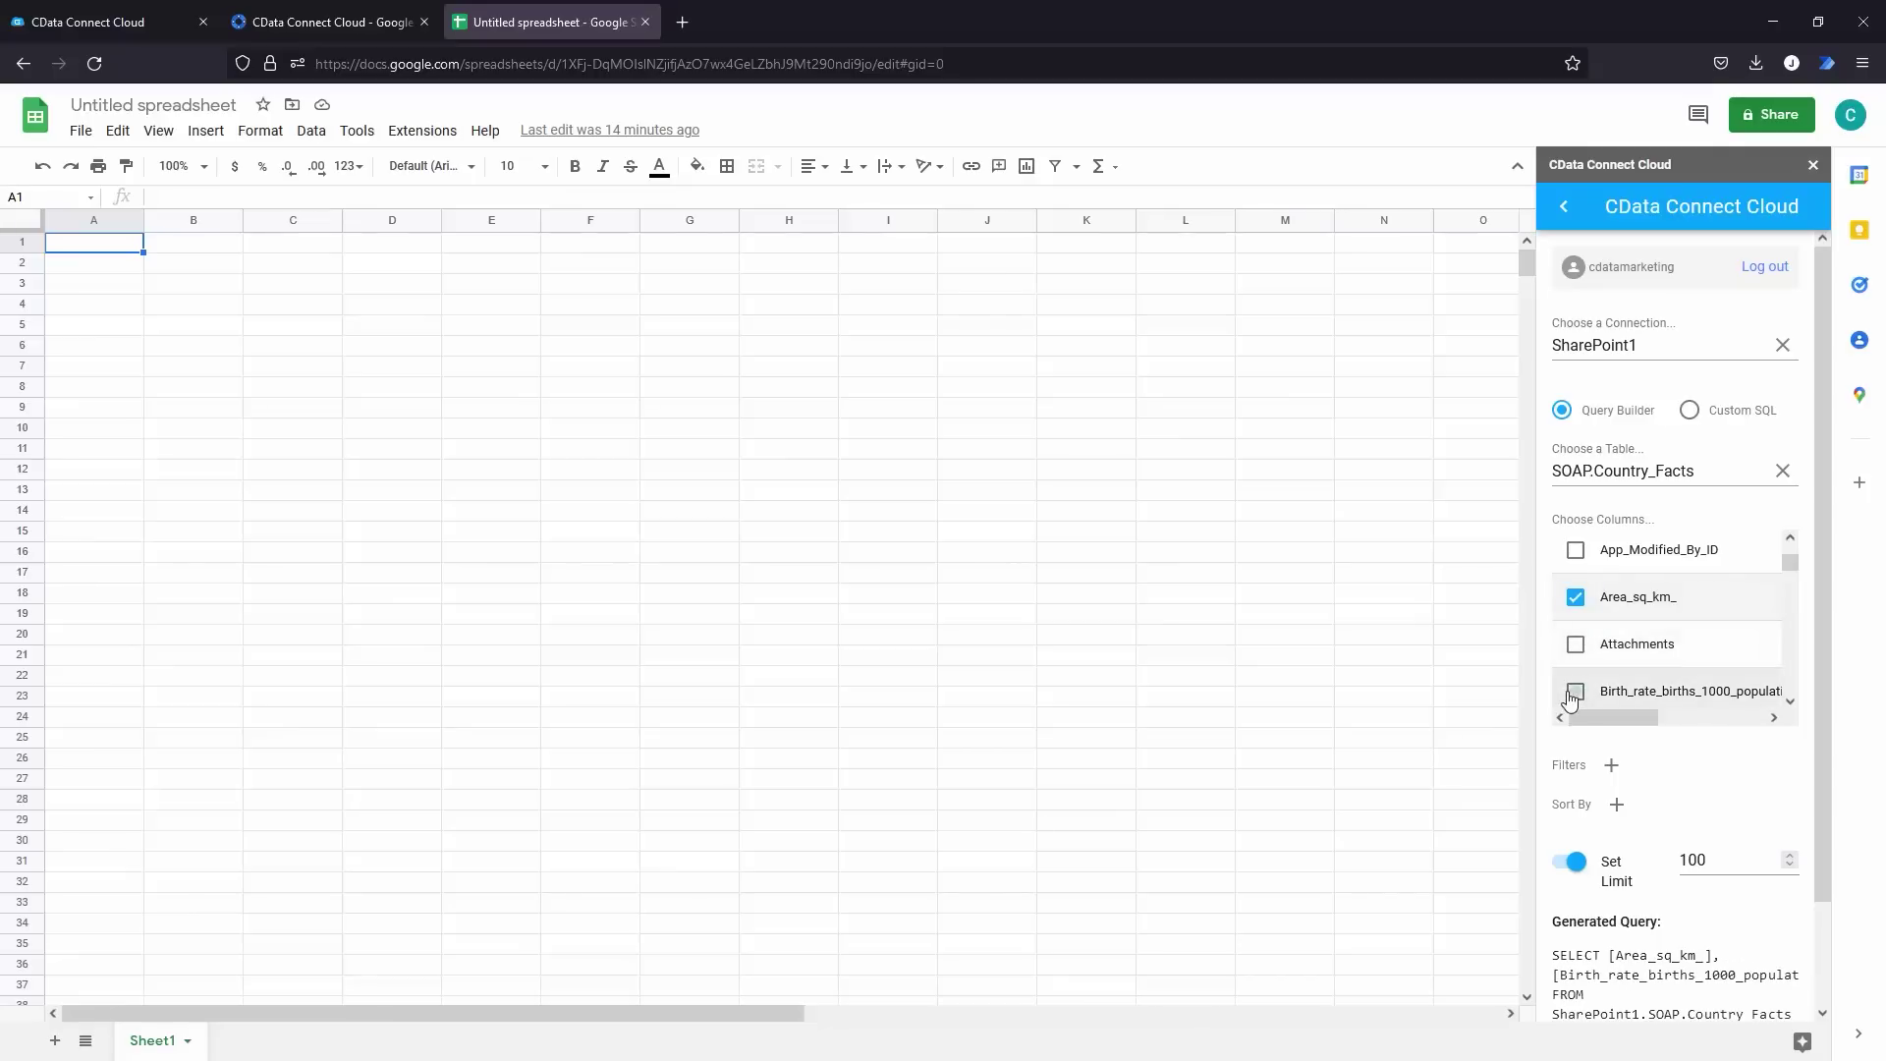
scroll(1712, 650, "down", 6)
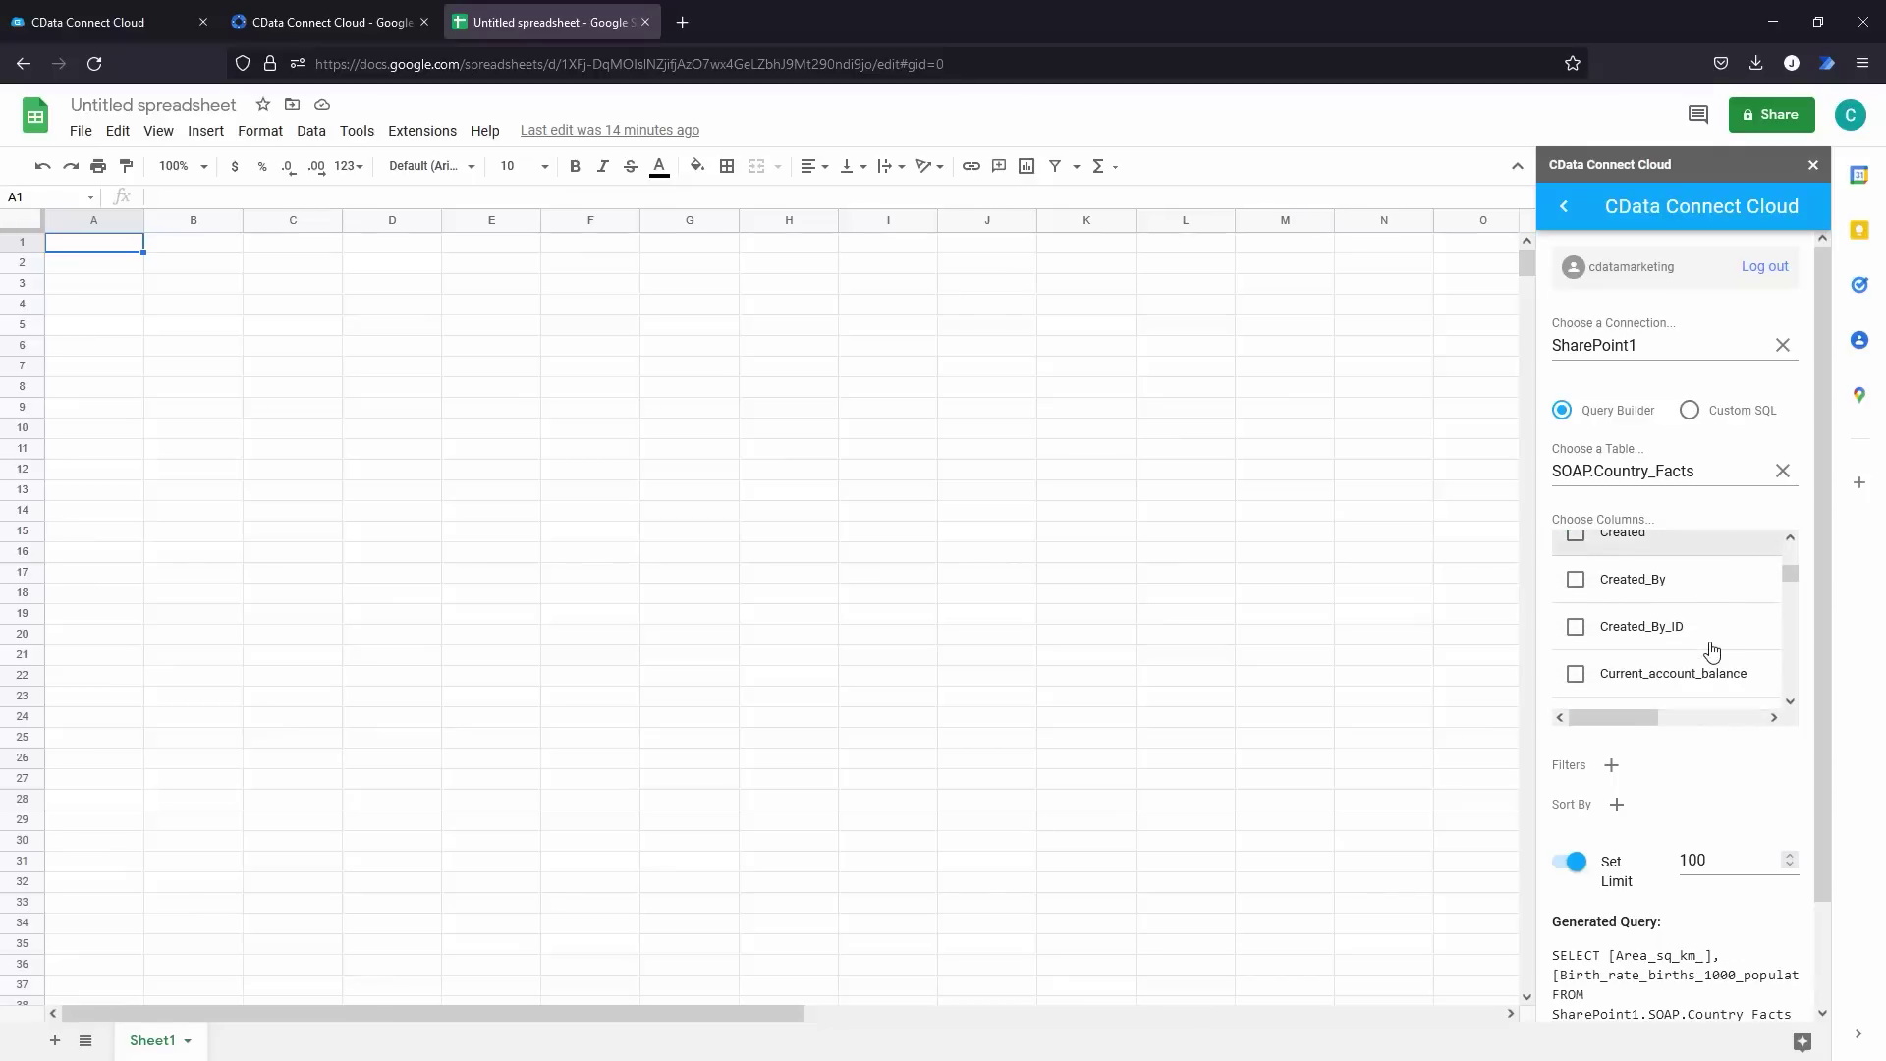
scroll(1708, 651, "down", 1)
left_click(1575, 634)
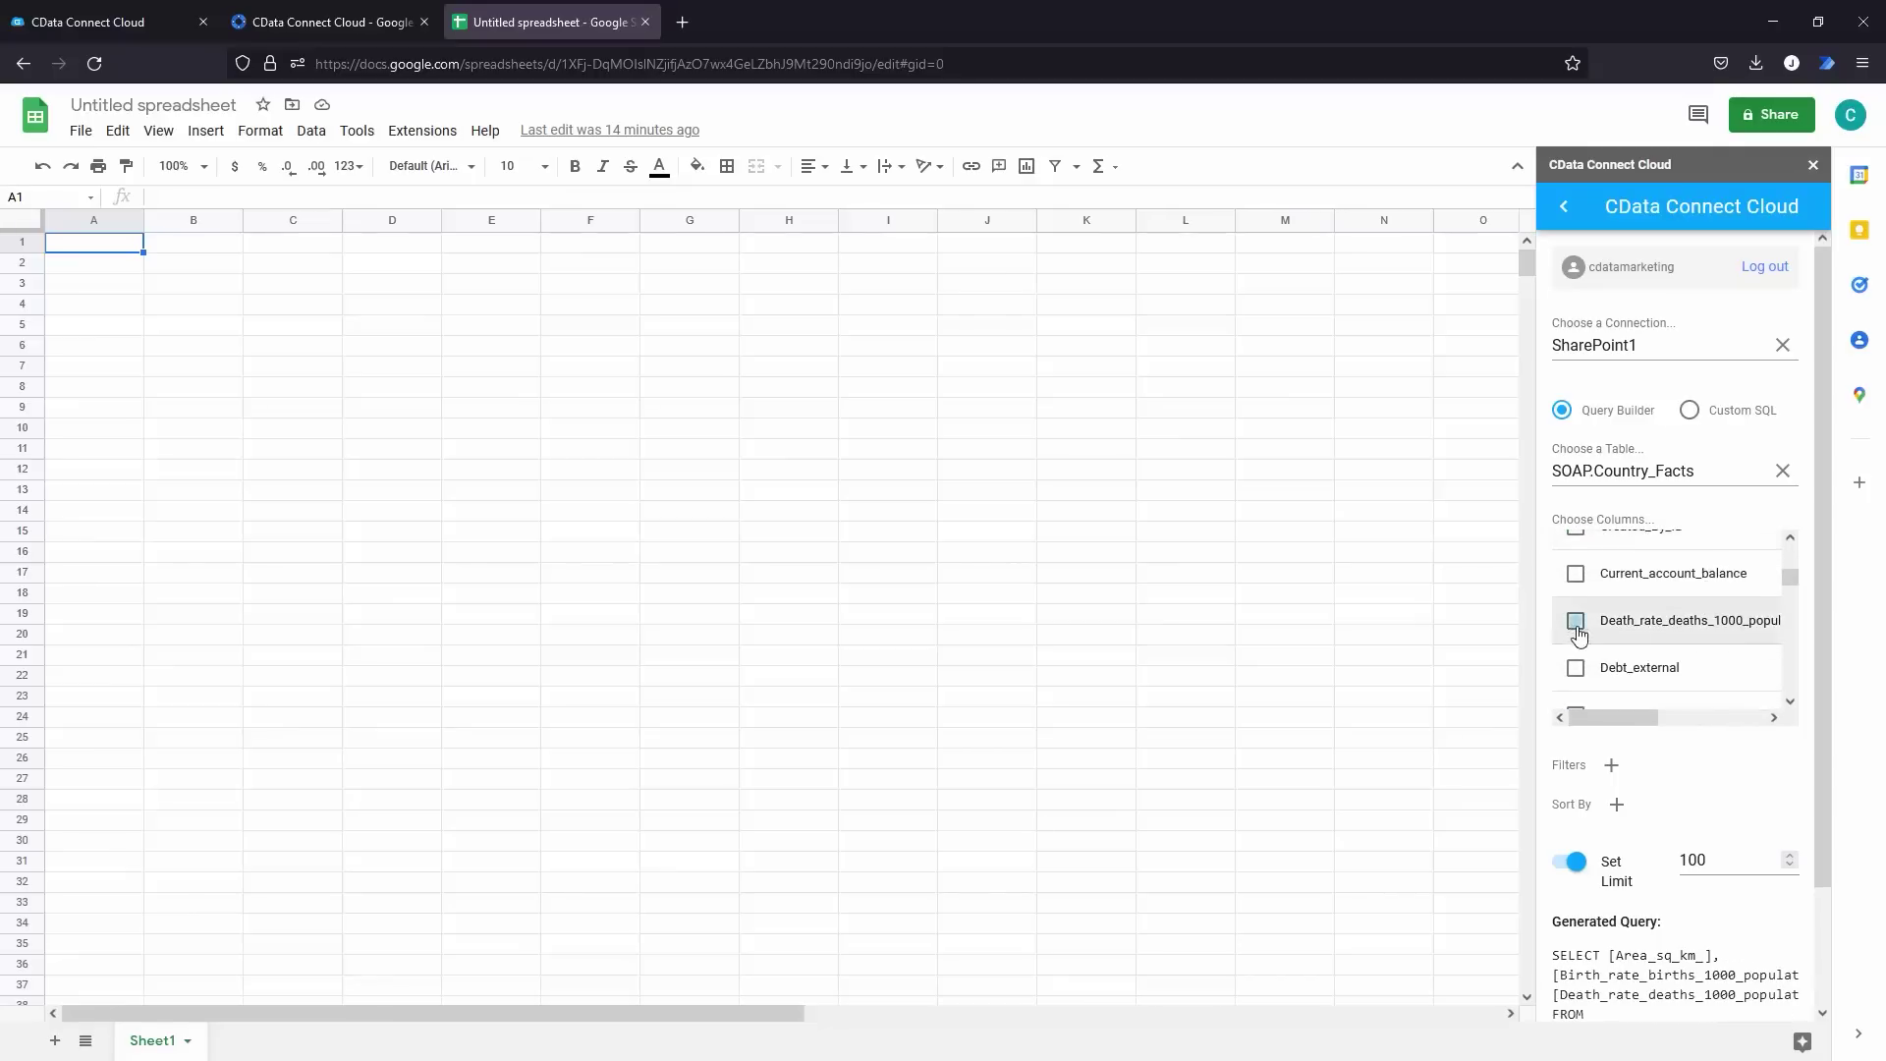
scroll(1710, 639, "down", 5)
scroll(1708, 637, "down", 10)
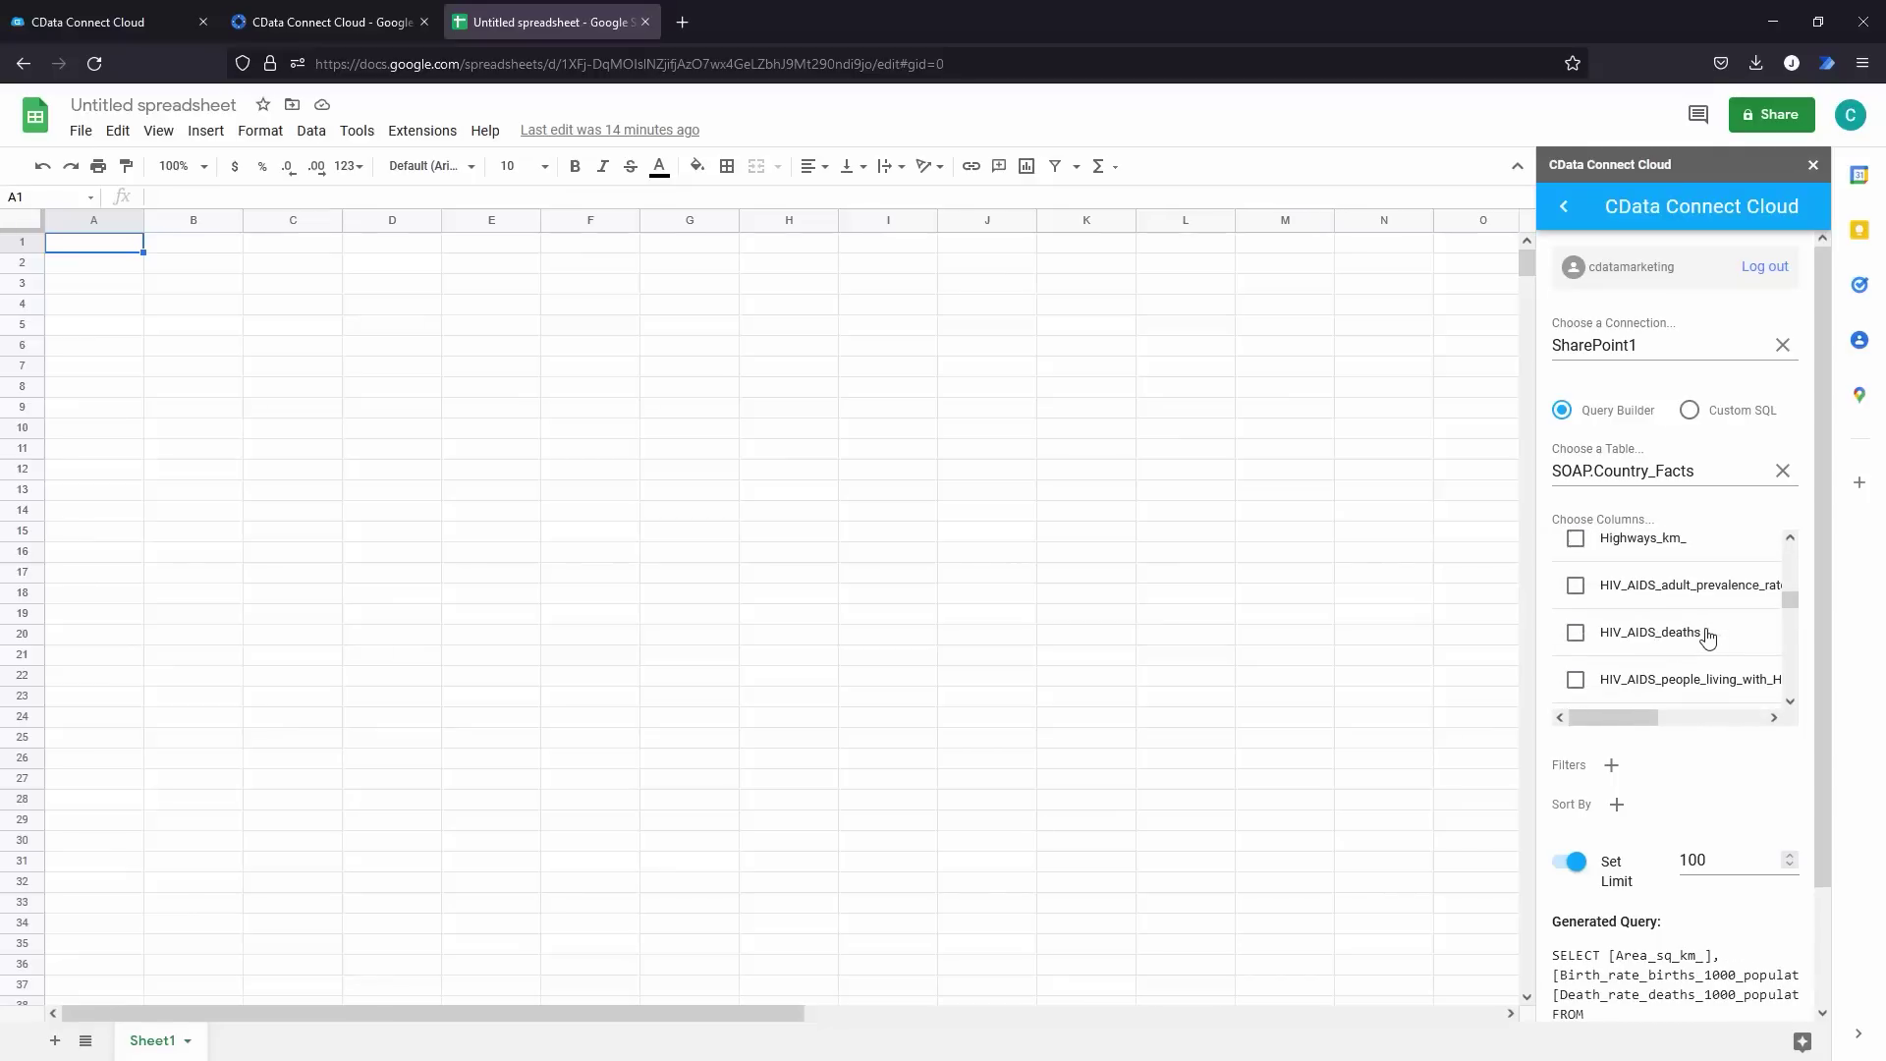
scroll(1706, 636, "down", 10)
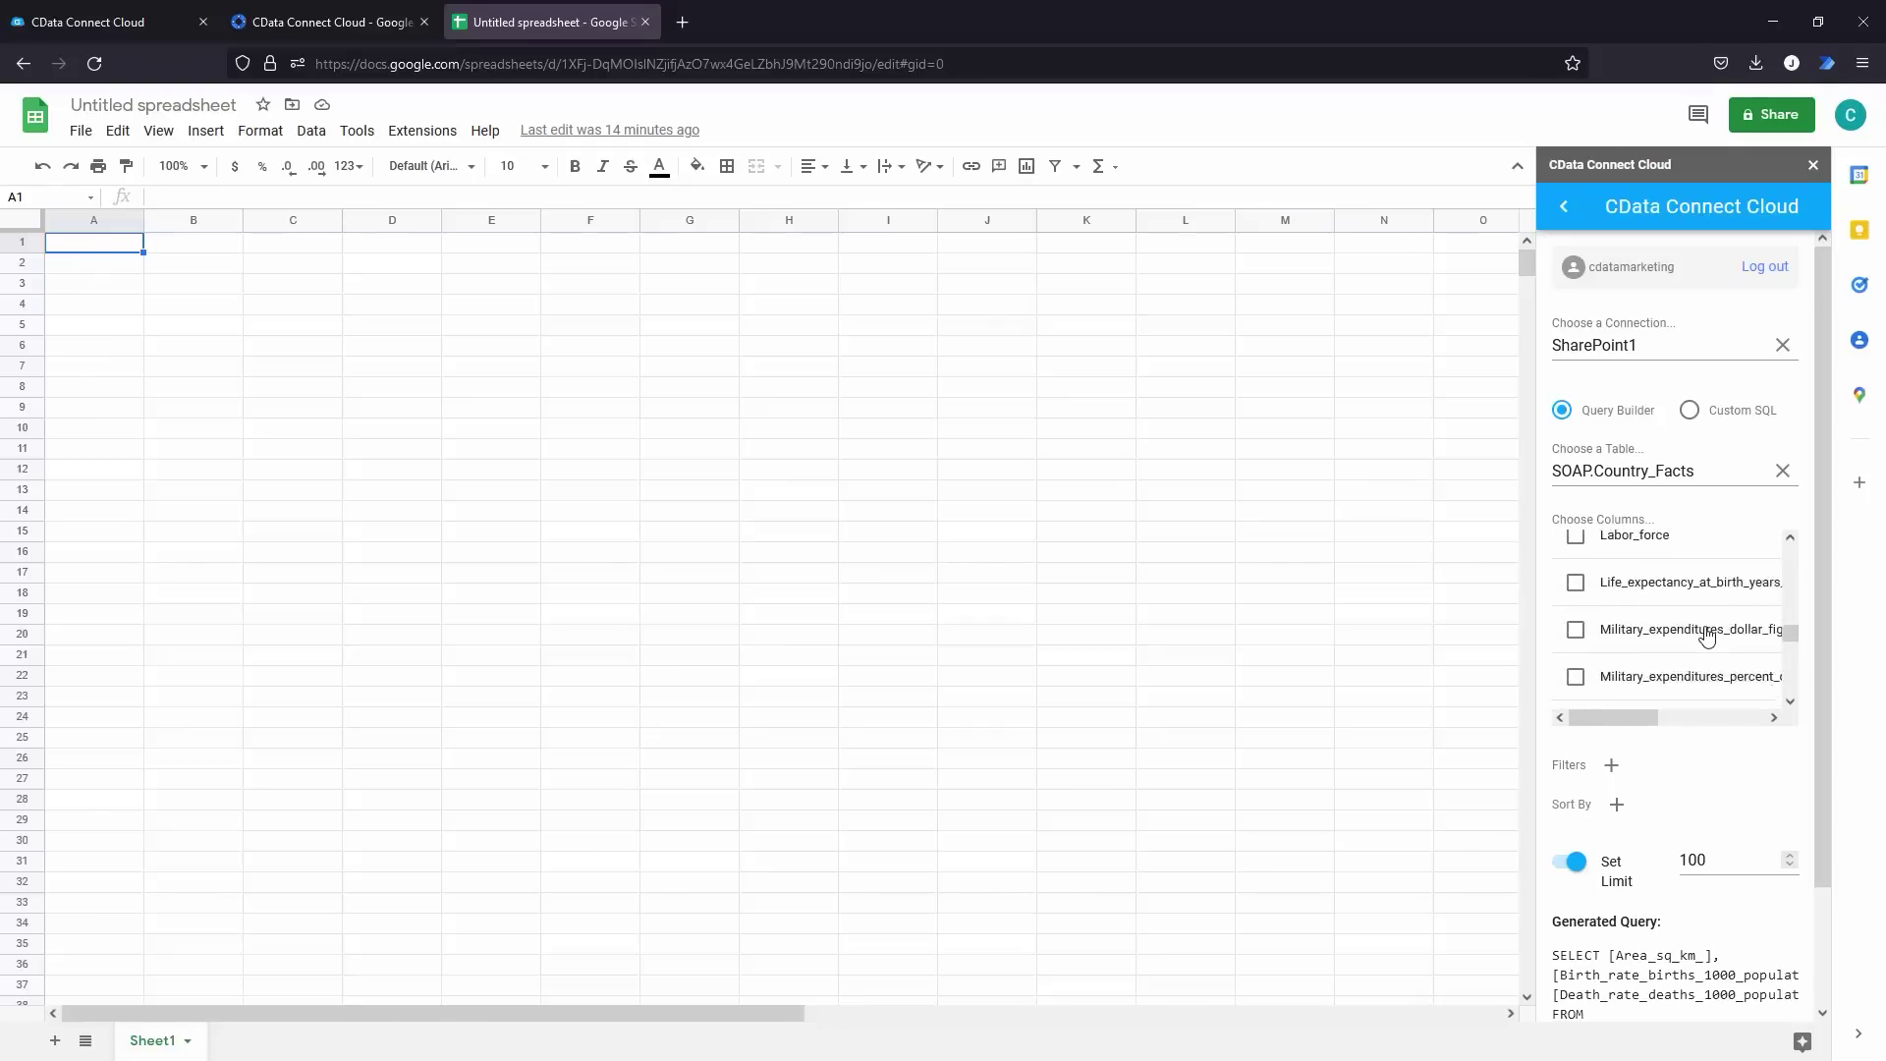
scroll(1707, 637, "down", 10)
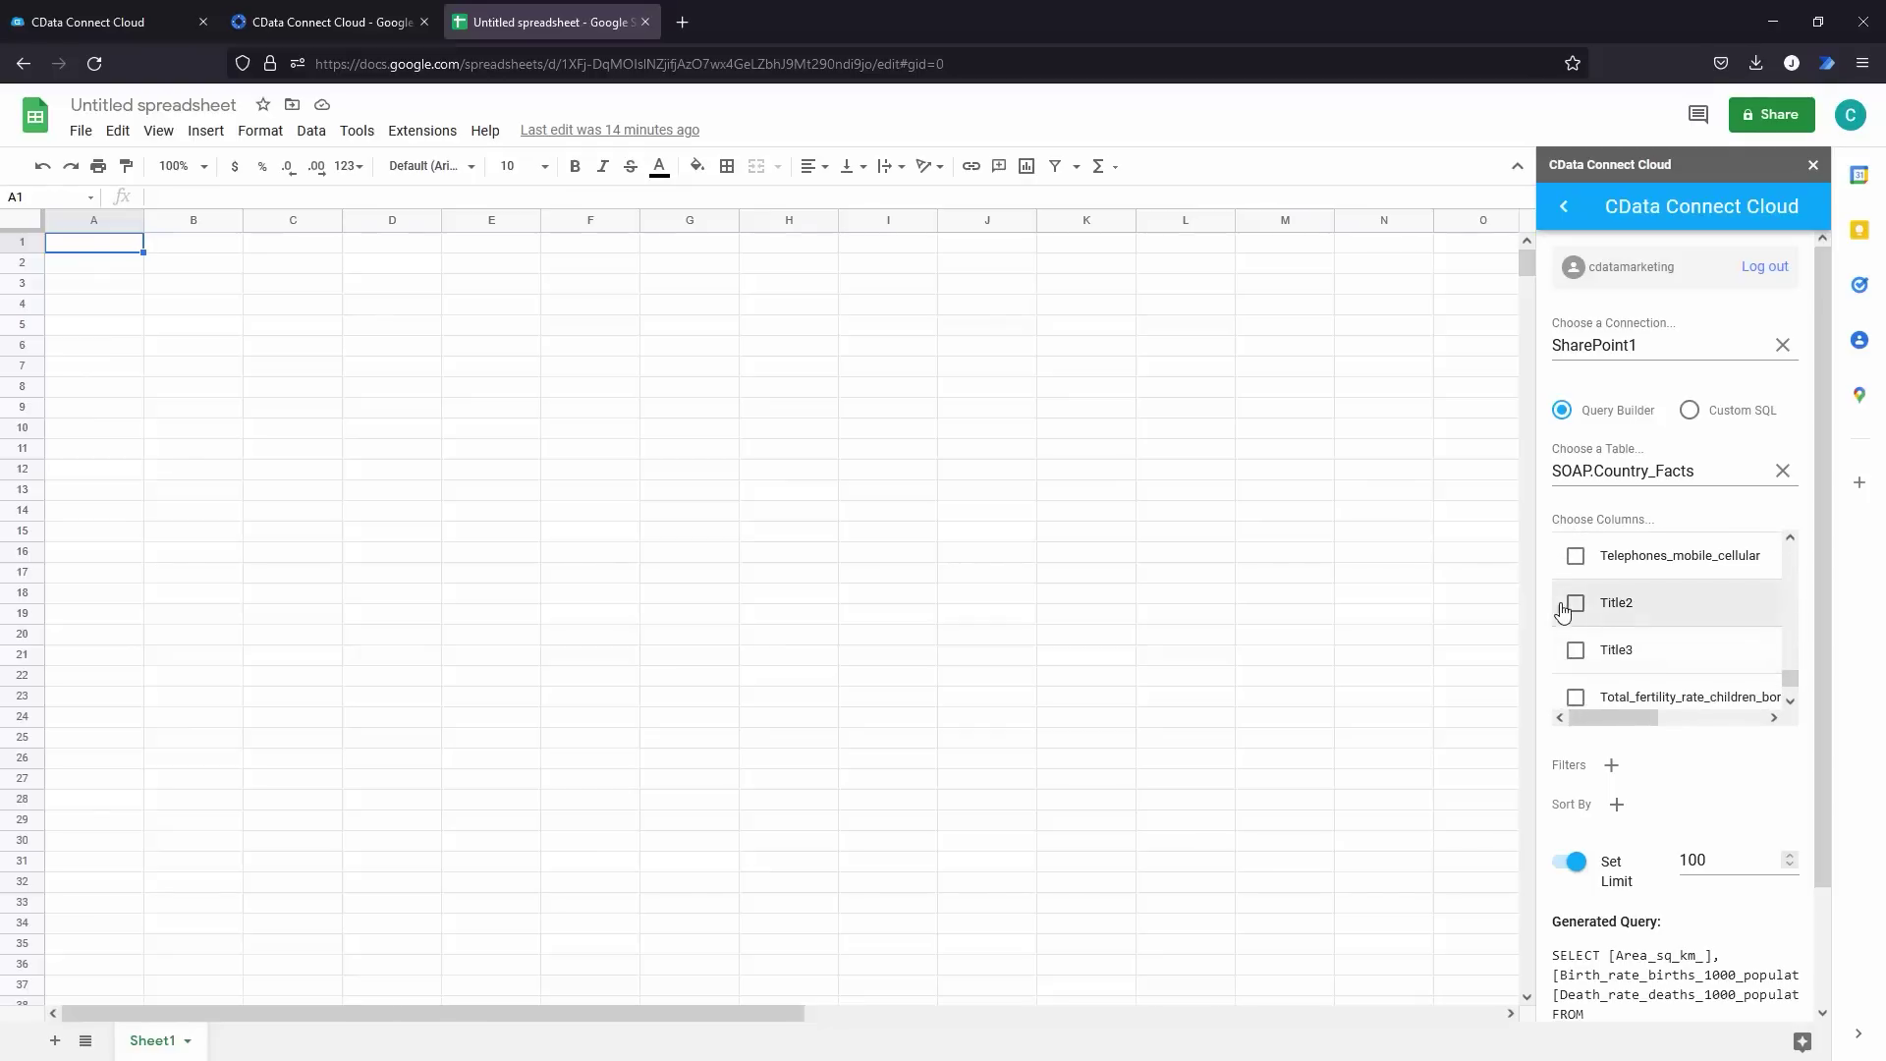
left_click(1576, 603)
scroll(1714, 742, "down", 2)
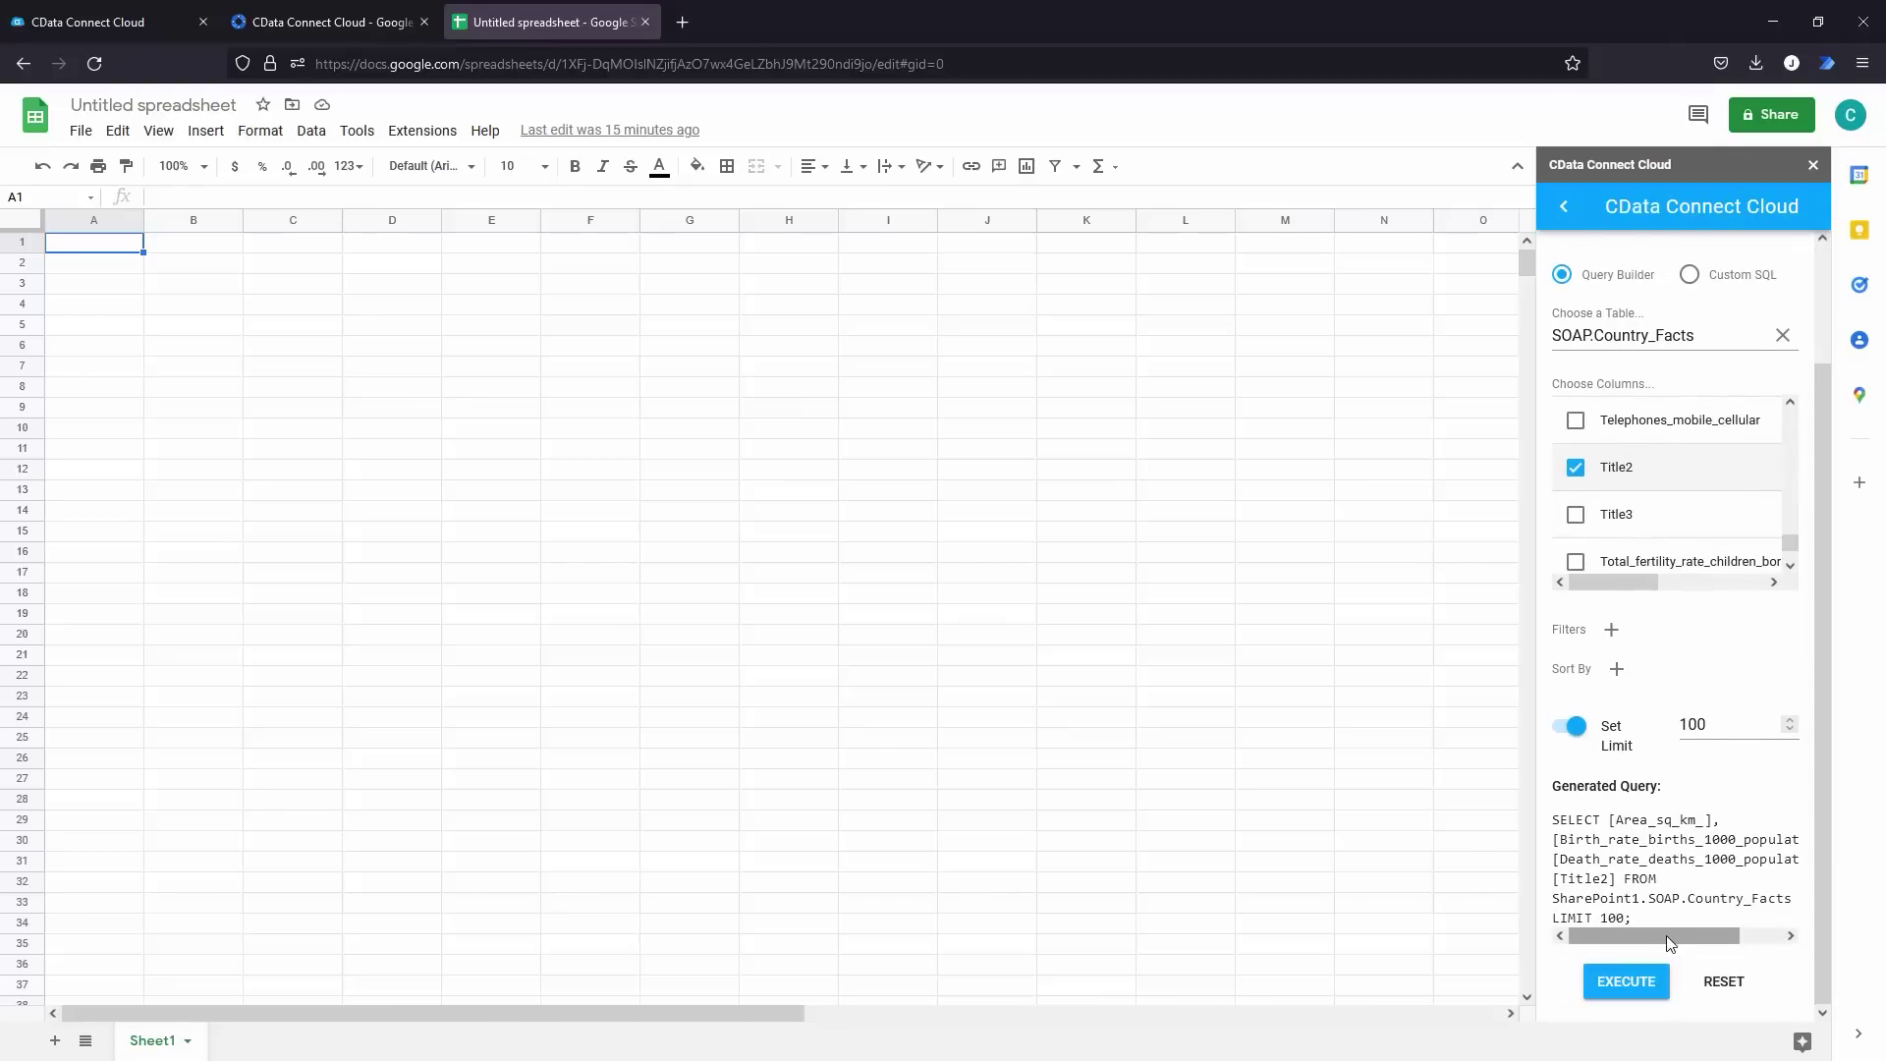
Step: Execute the query into the current sheet and scroll through the imported Country_Facts rows
mouse_move(1660, 936)
left_mouse_down()
mouse_move(1714, 935)
mouse_move(1660, 936)
left_mouse_up()
left_click(1630, 986)
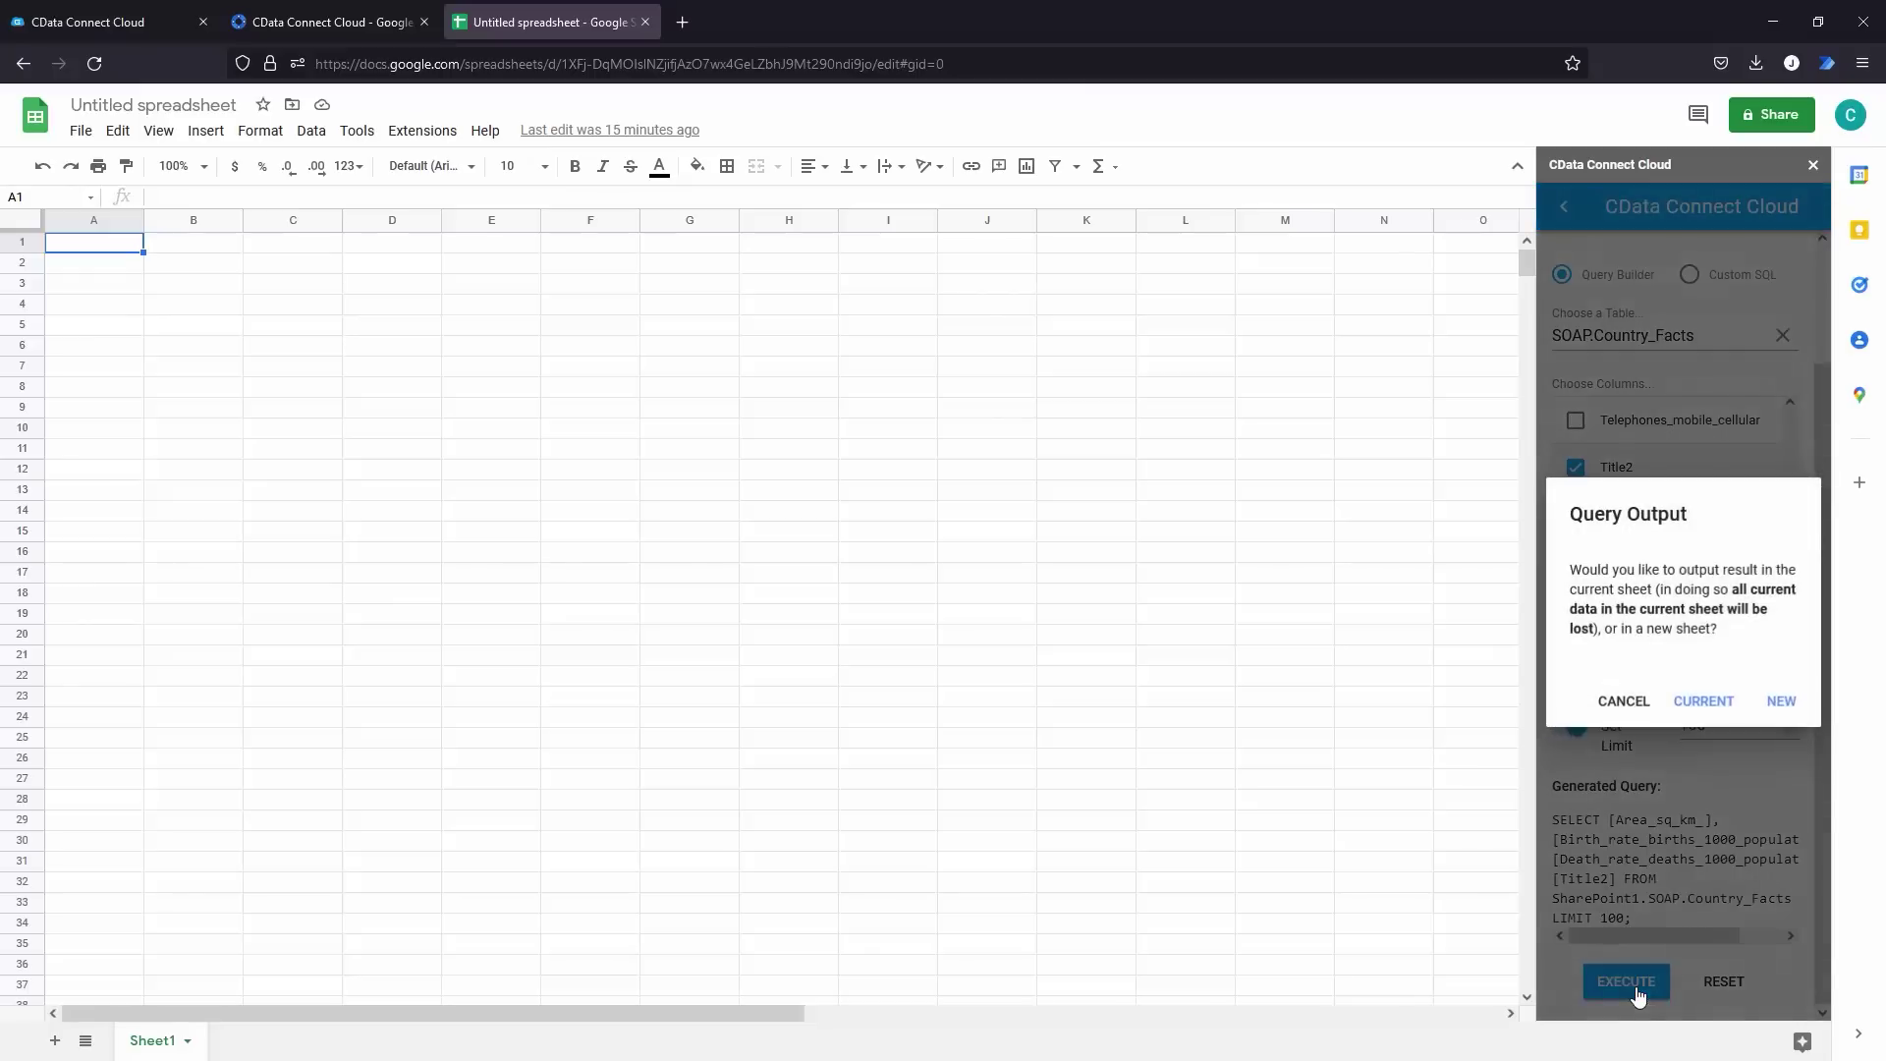
left_click(1702, 703)
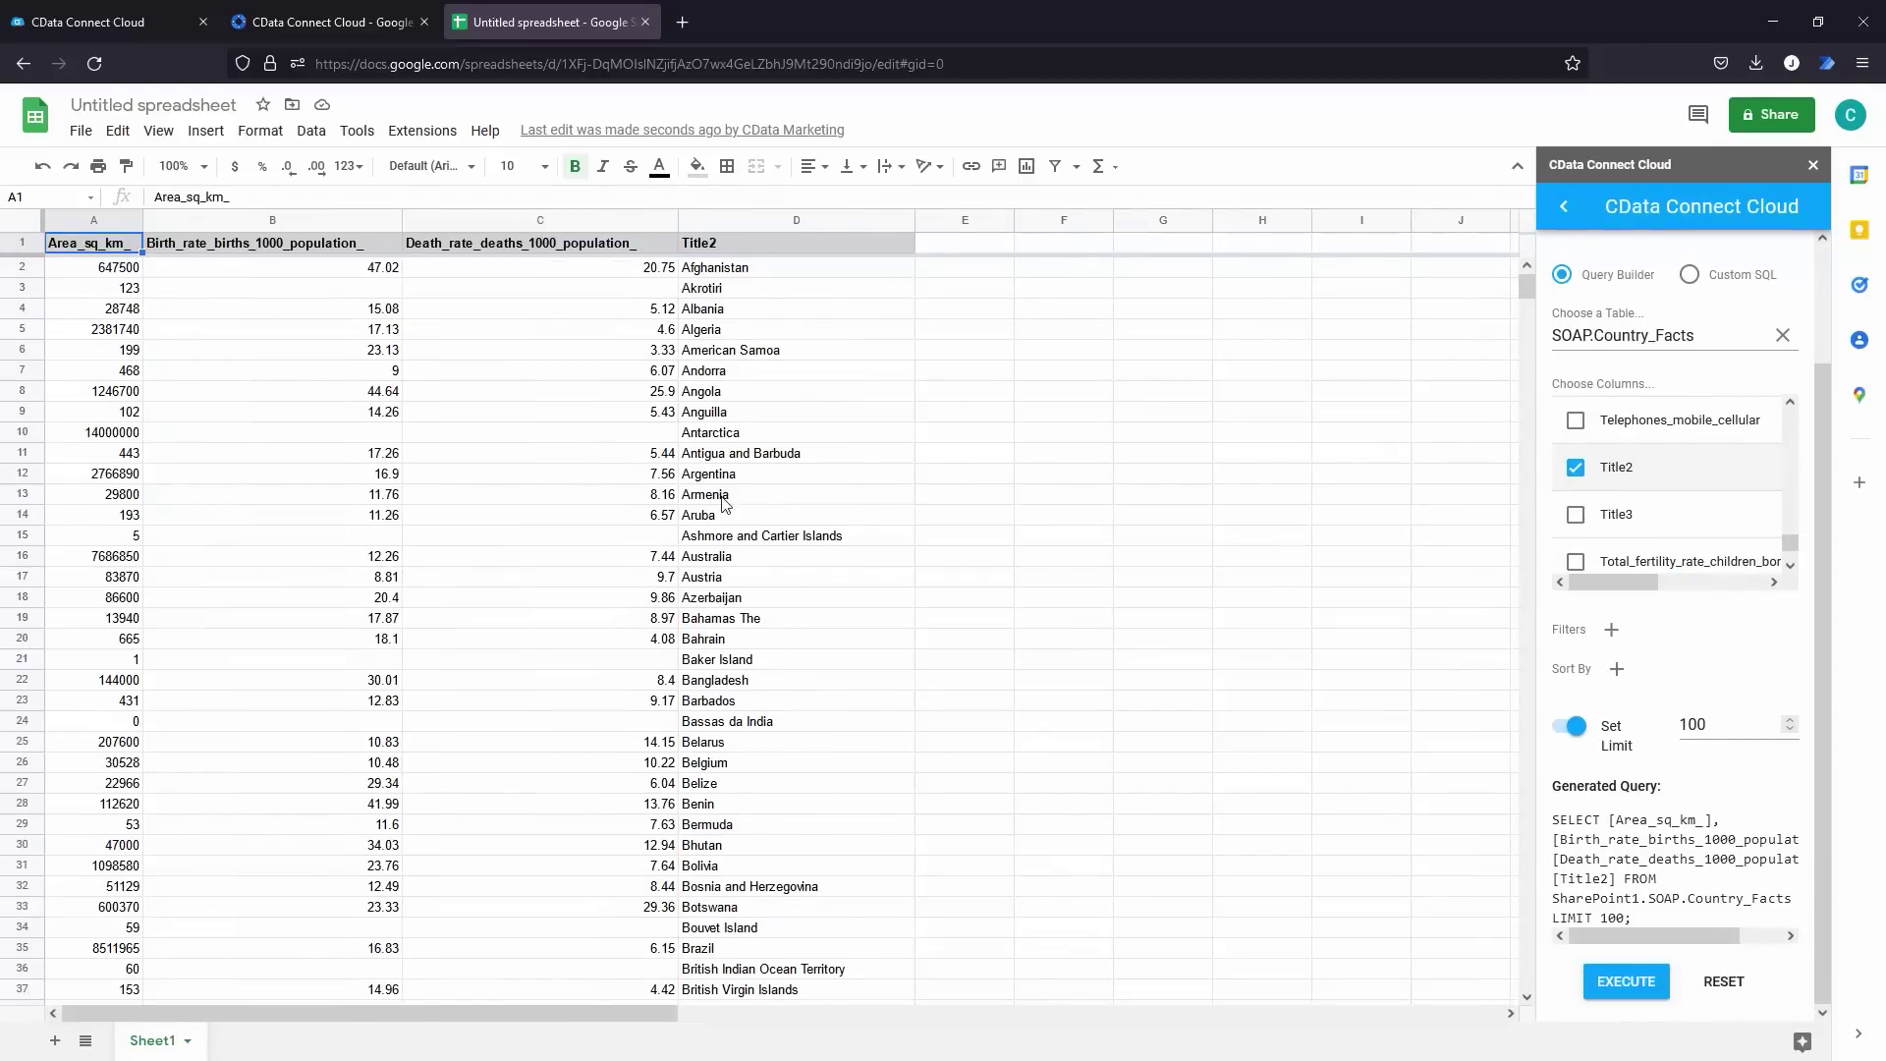
scroll(739, 525, "down", 12)
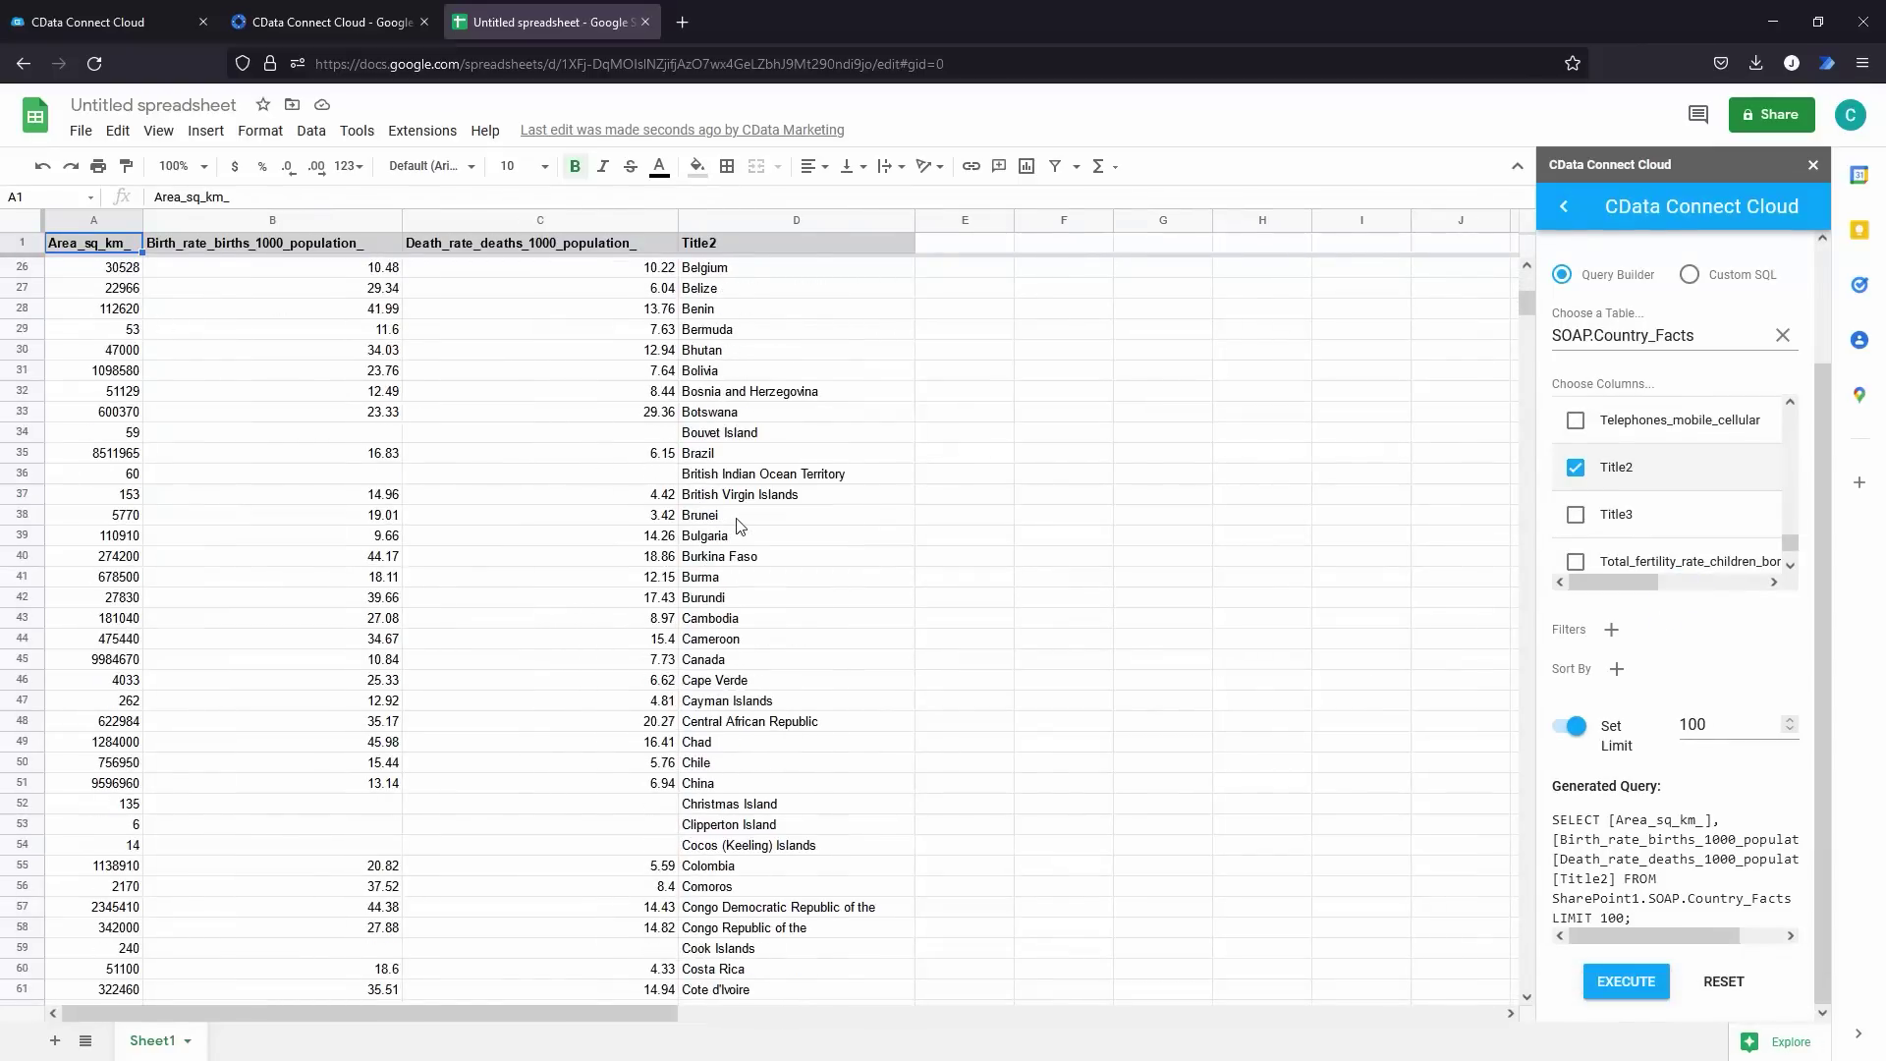
scroll(739, 528, "down", 6)
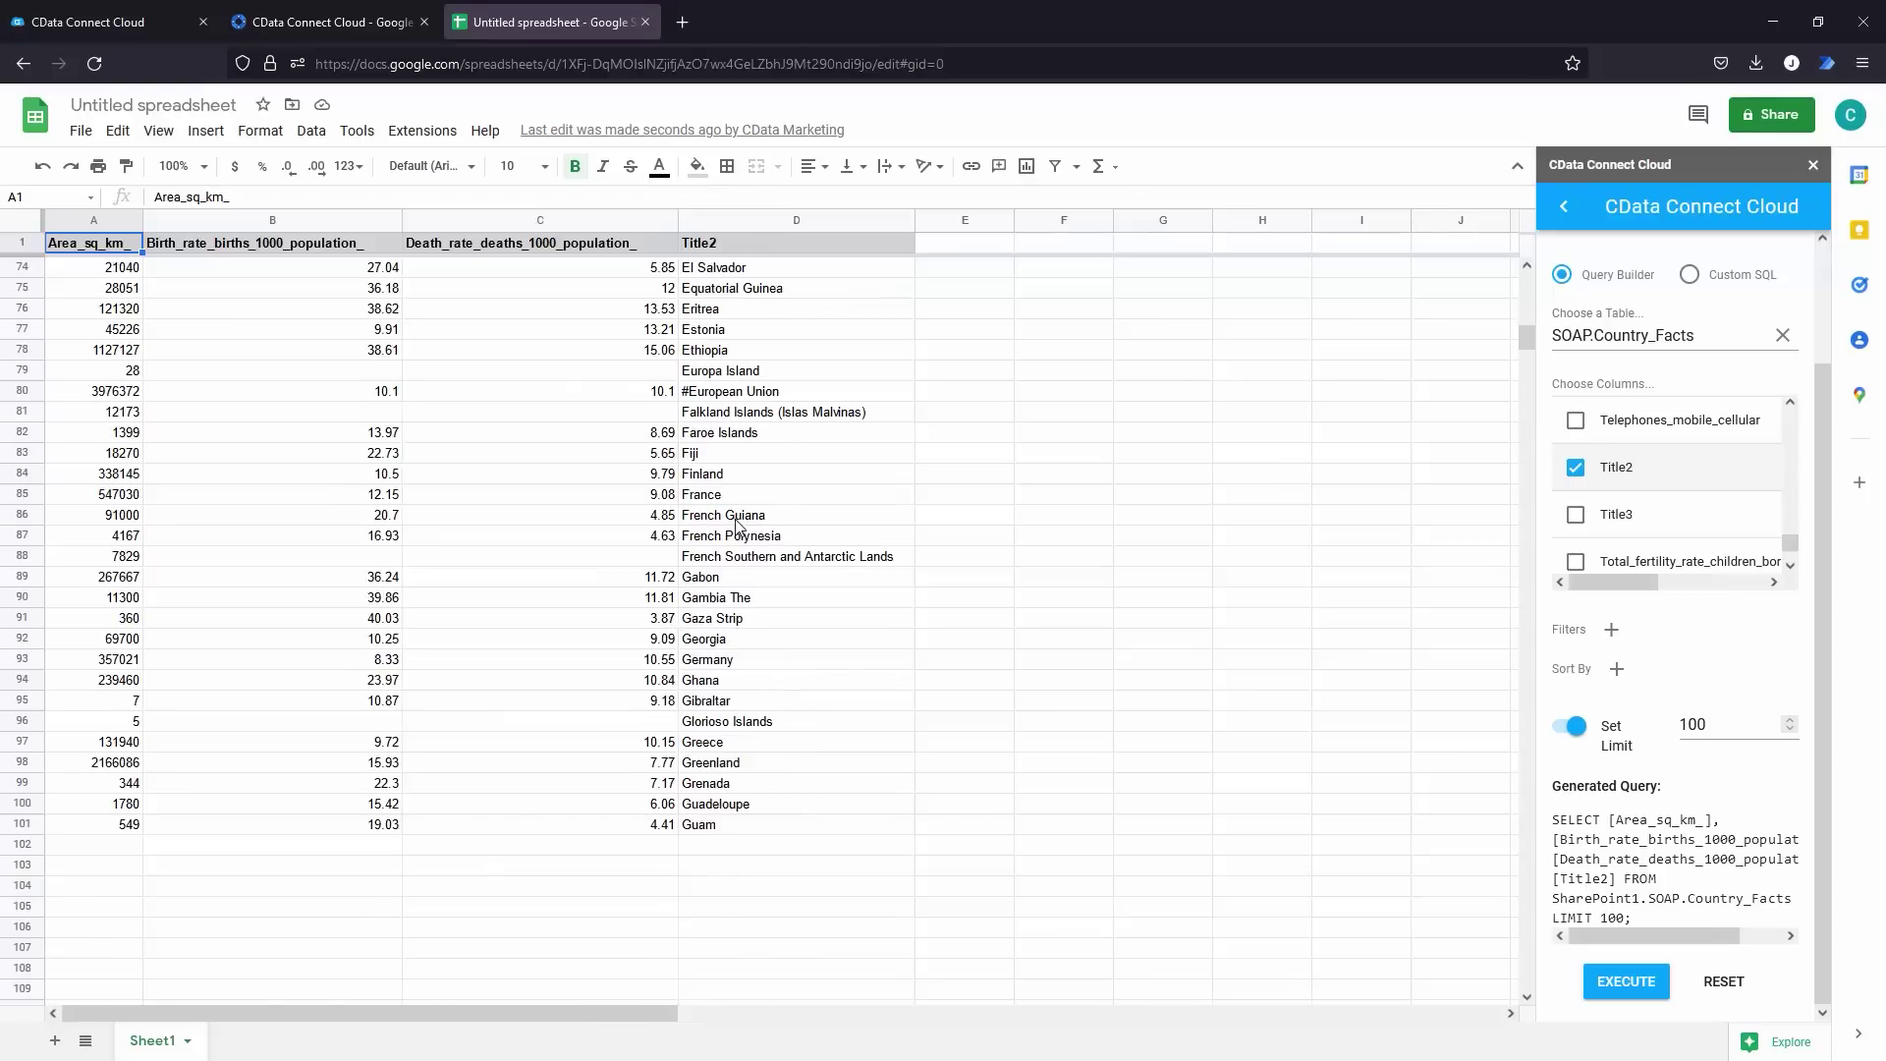
scroll(739, 526, "up", 15)
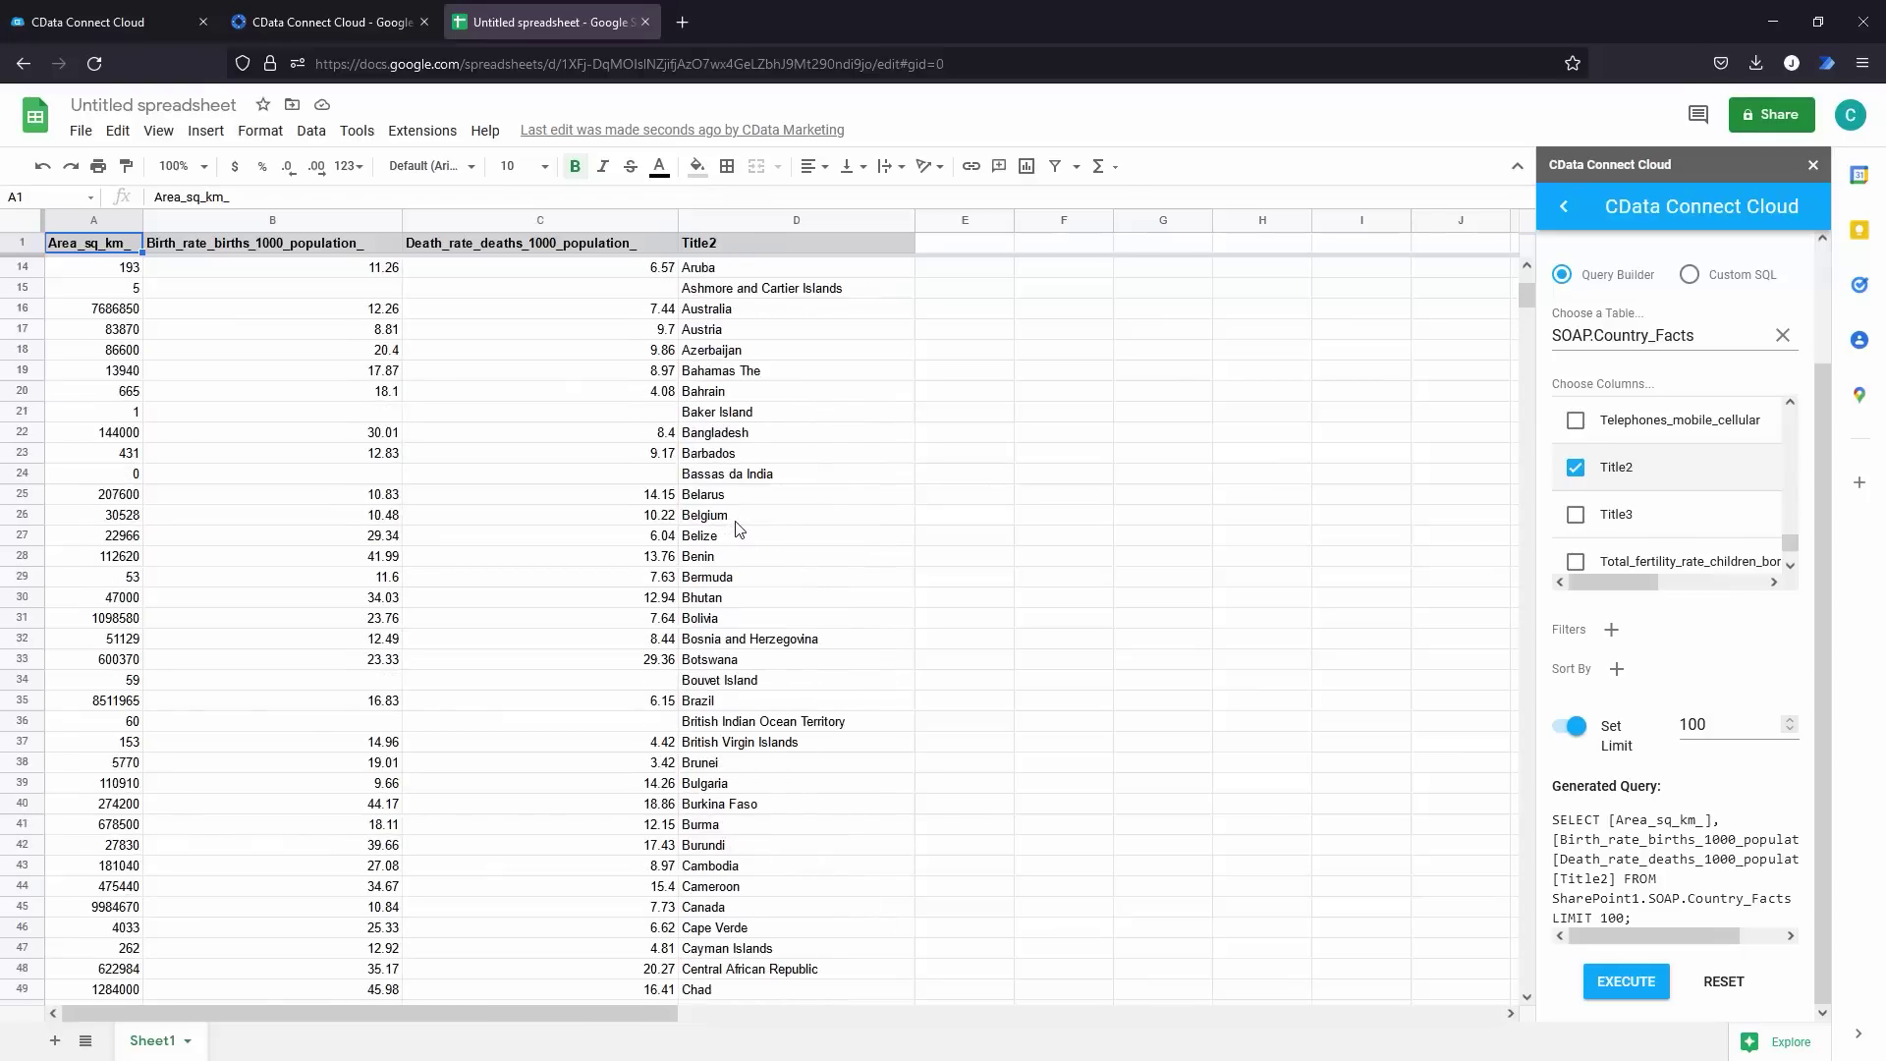
scroll(739, 530, "up", 3)
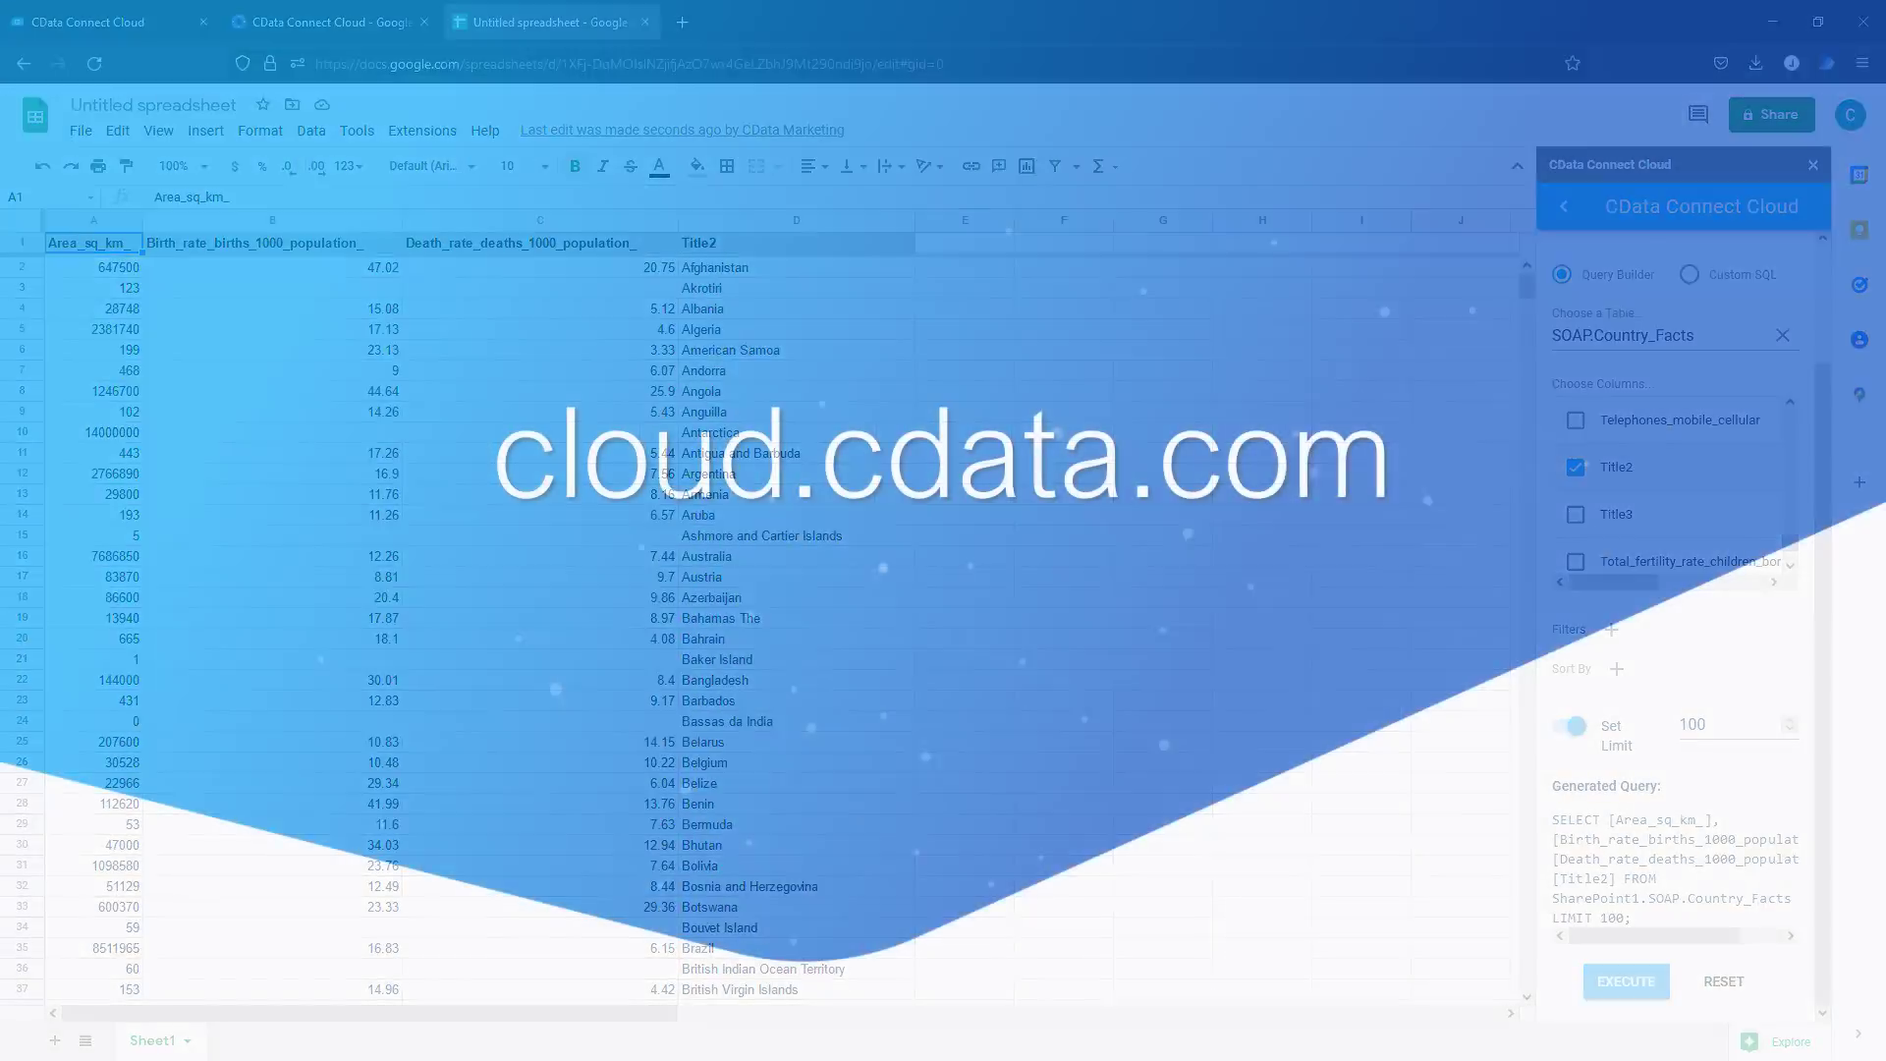